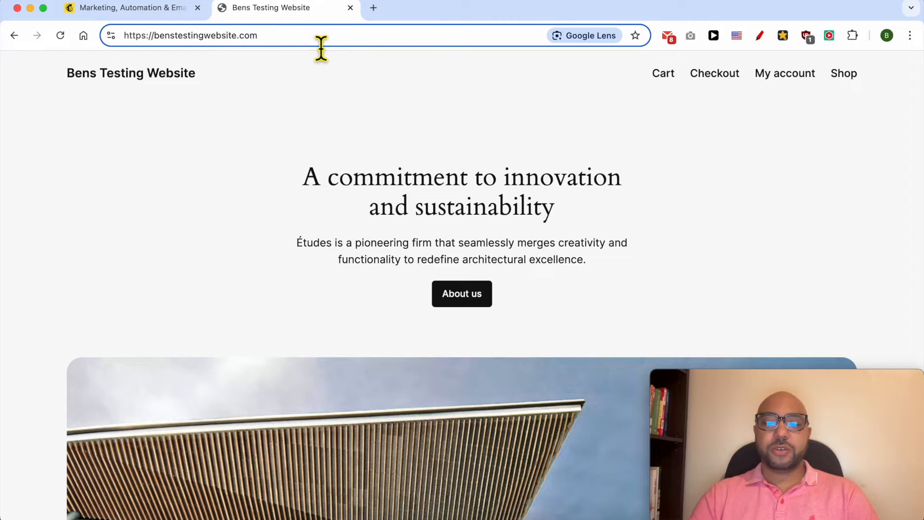
Log in to the WordPress admin of benstestingwebsite.com and open the page for adding new plugins
{"action": "key", "text": "Return"}
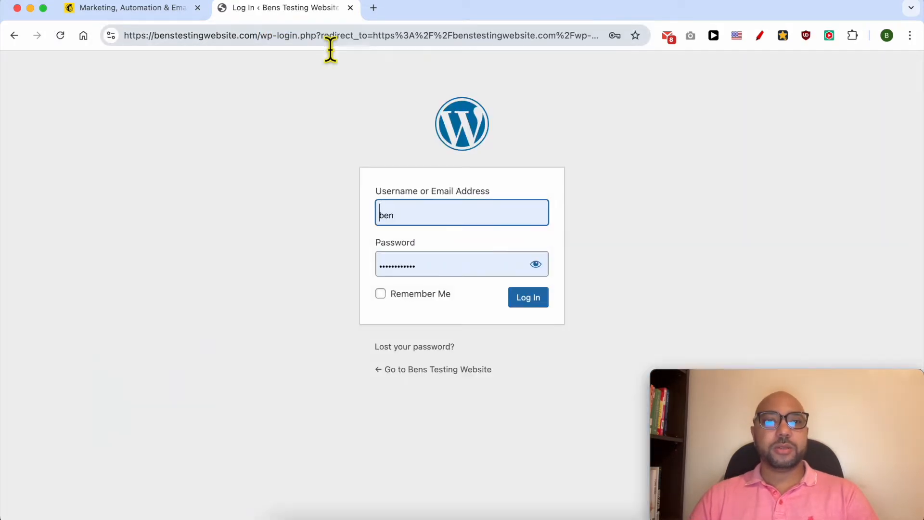
{"action": "left_click", "coordinate": [520, 302]}
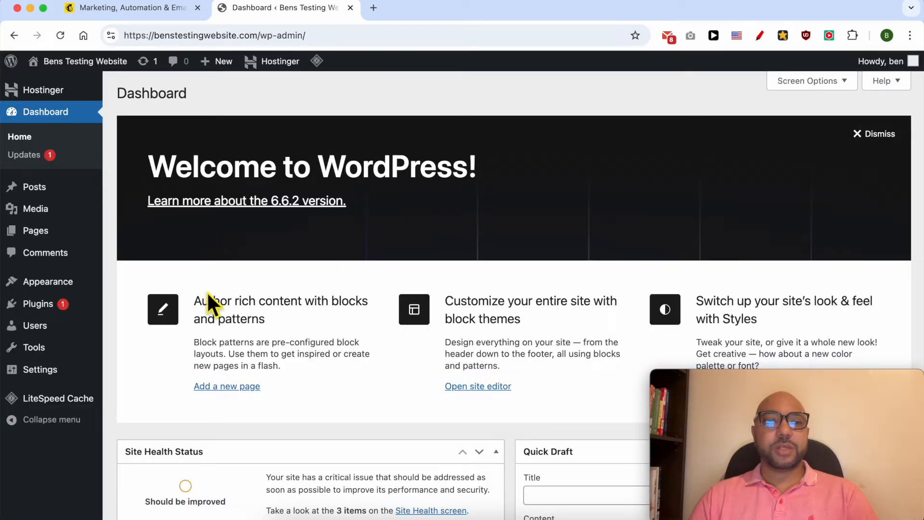
{"action": "mouse_move", "coordinate": [60, 314]}
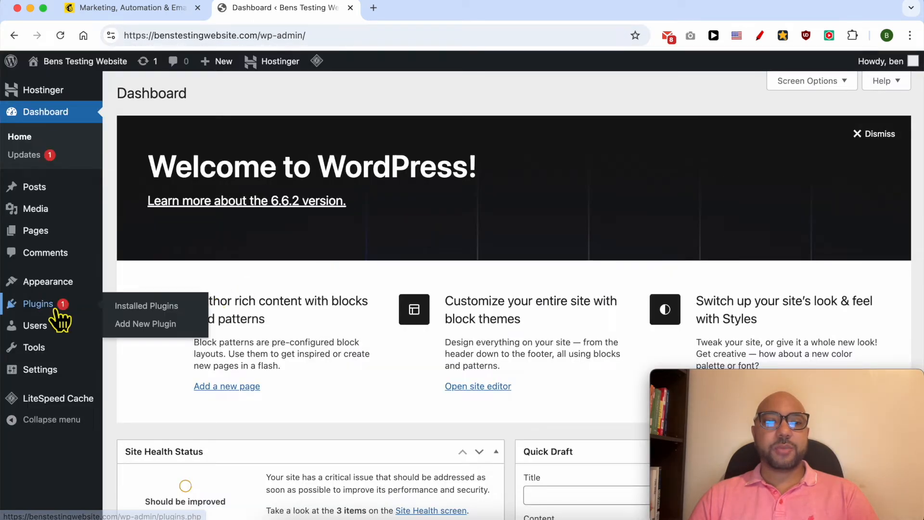
{"action": "left_click", "coordinate": [155, 325]}
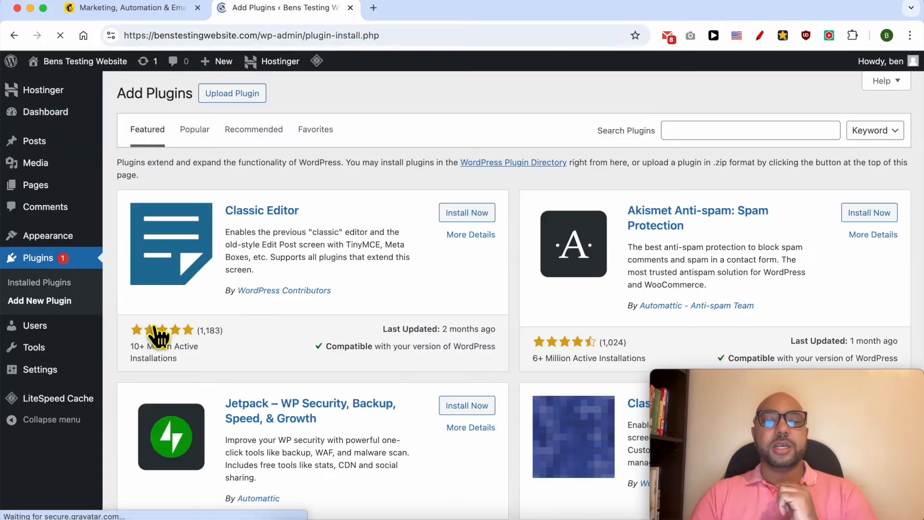
Search the plugin directory for mc4wp, and install and activate MC4WP: Mailchimp for WordPress
{"action": "left_click", "coordinate": [690, 138]}
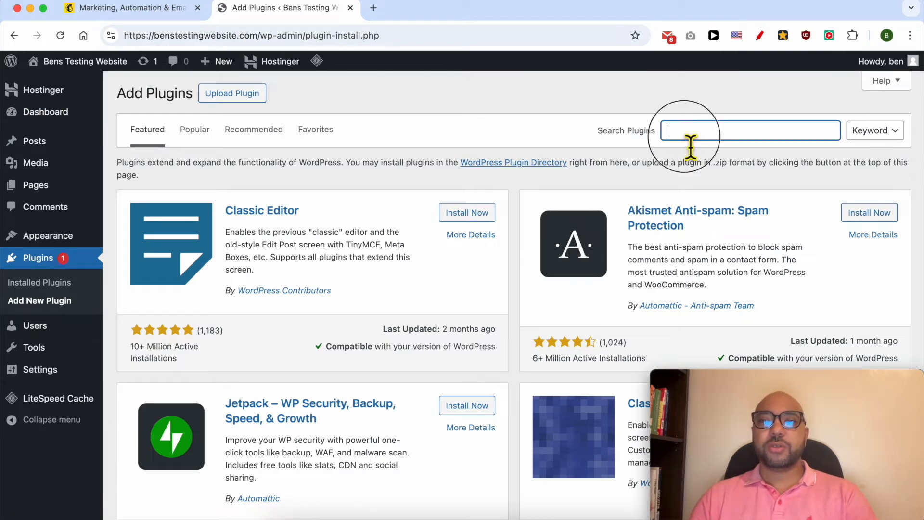
{"action": "type", "text": "mc4"}
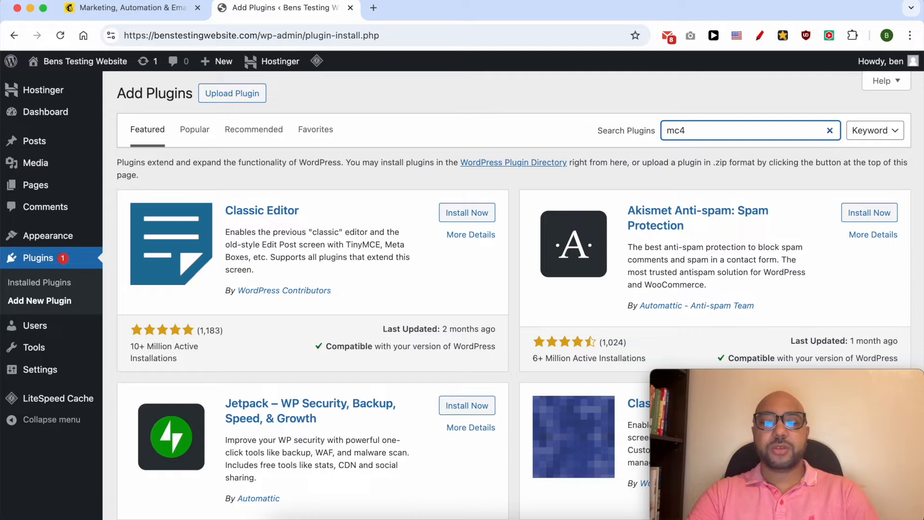
{"action": "type", "text": "wp"}
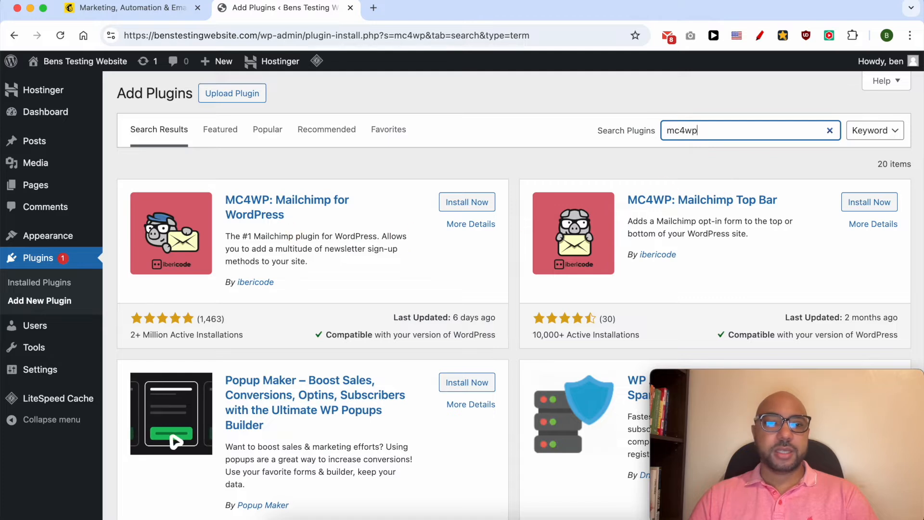
{"action": "left_click_drag", "start_coordinate": [301, 289], "coordinate": [233, 292]}
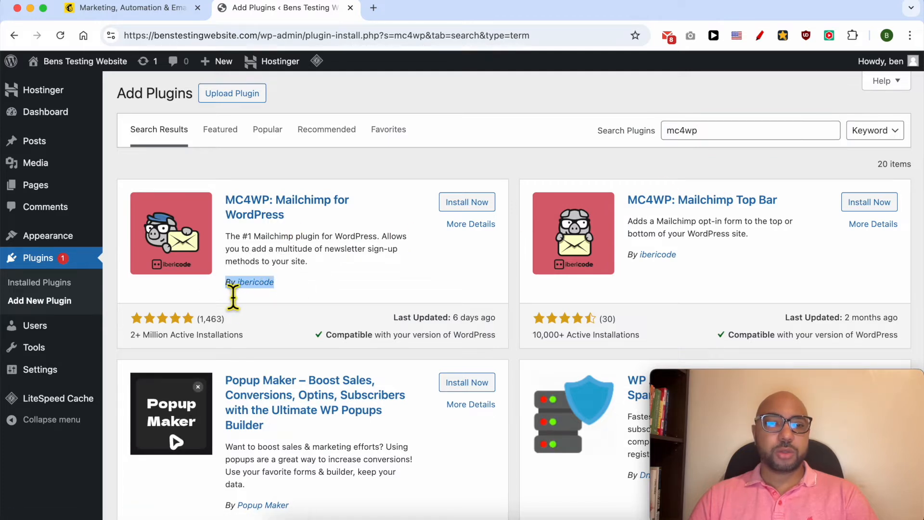
{"action": "left_click", "coordinate": [237, 294]}
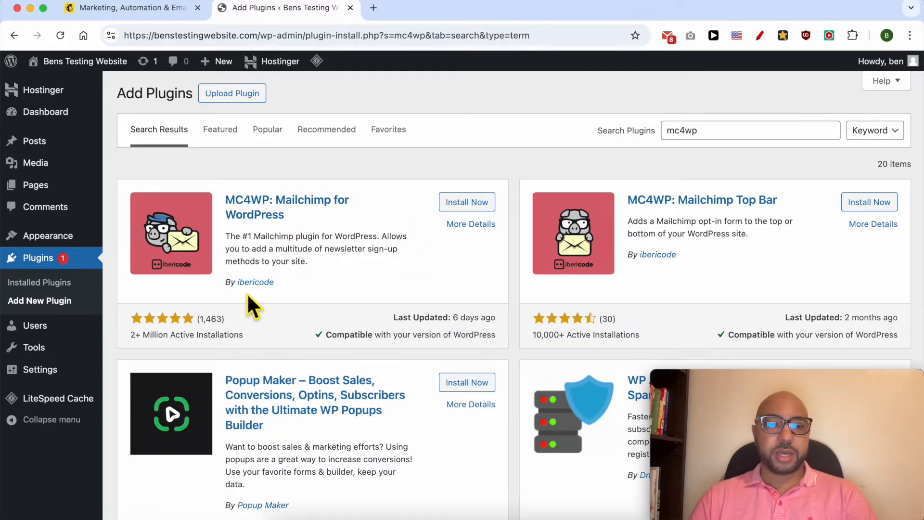
{"action": "left_click", "coordinate": [467, 203]}
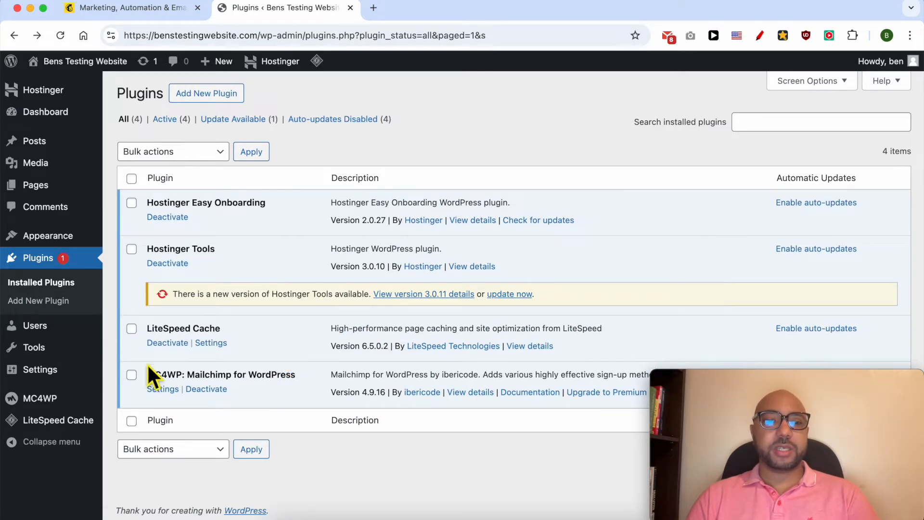
From the MC4WP API settings, follow the link for getting an API key and log in to Mailchimp
{"action": "mouse_move", "coordinate": [22, 400]}
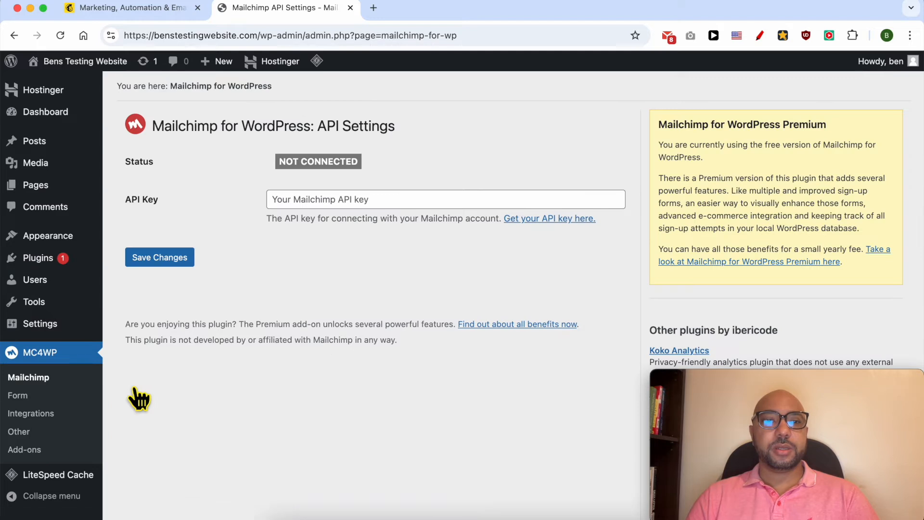
{"action": "left_click", "coordinate": [325, 207]}
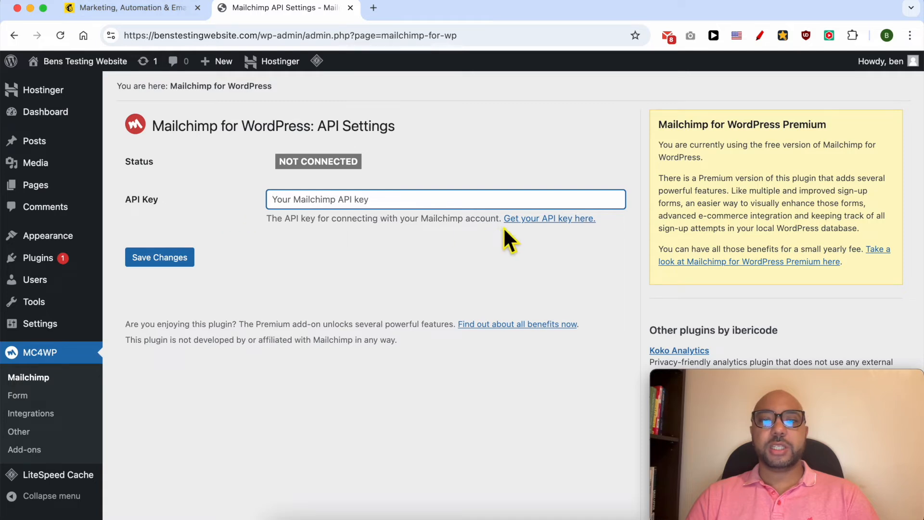
{"action": "left_click", "coordinate": [537, 219]}
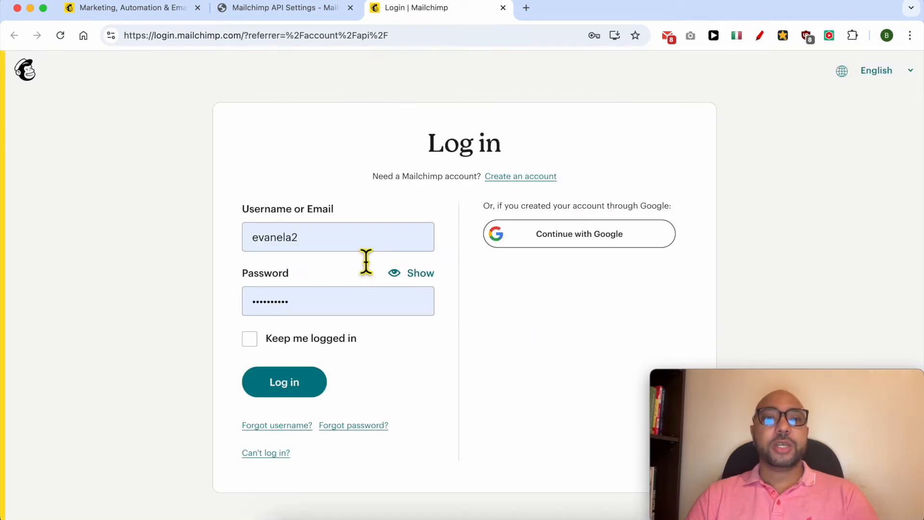
{"action": "left_click", "coordinate": [303, 379]}
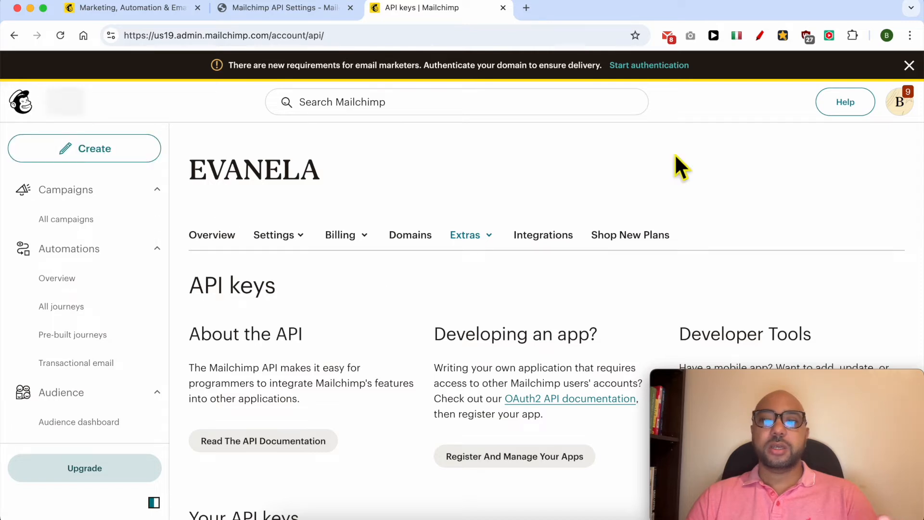
Reach the Mailchimp API keys page by way of the Account & billing overview and its extras
{"action": "left_click", "coordinate": [899, 102]}
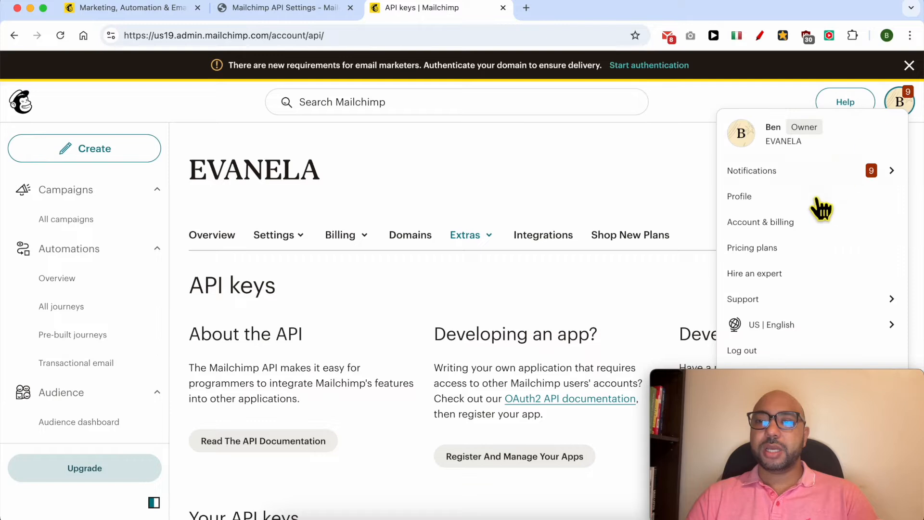
{"action": "left_click", "coordinate": [795, 225]}
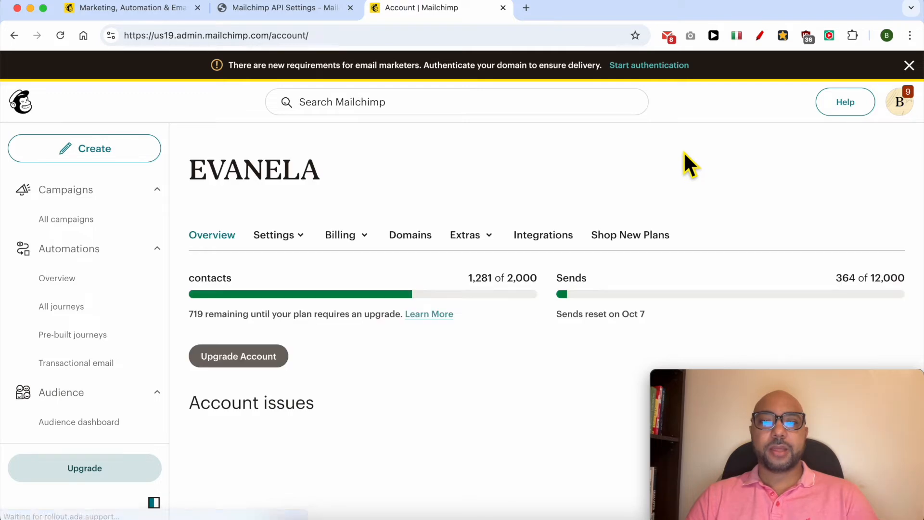
{"action": "left_click", "coordinate": [465, 236]}
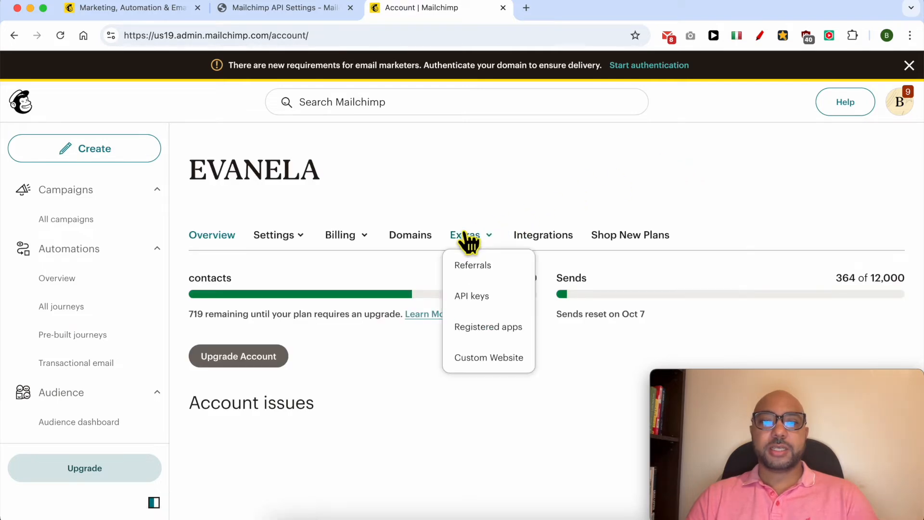
{"action": "left_click", "coordinate": [507, 301]}
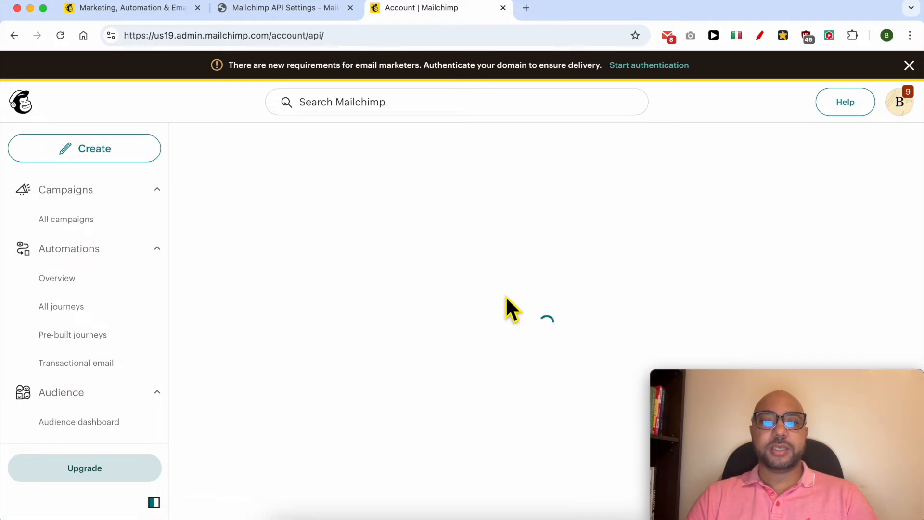
{"action": "triple_click", "coordinate": [257, 289]}
Generate a new Mailchimp API key named benstestingwebsite.com, taking the name from the WordPress site's address
{"action": "scroll", "coordinate": [385, 285], "scroll_direction": "down", "scroll_amount": 1}
{"action": "scroll", "coordinate": [385, 287], "scroll_direction": "down", "scroll_amount": 7}
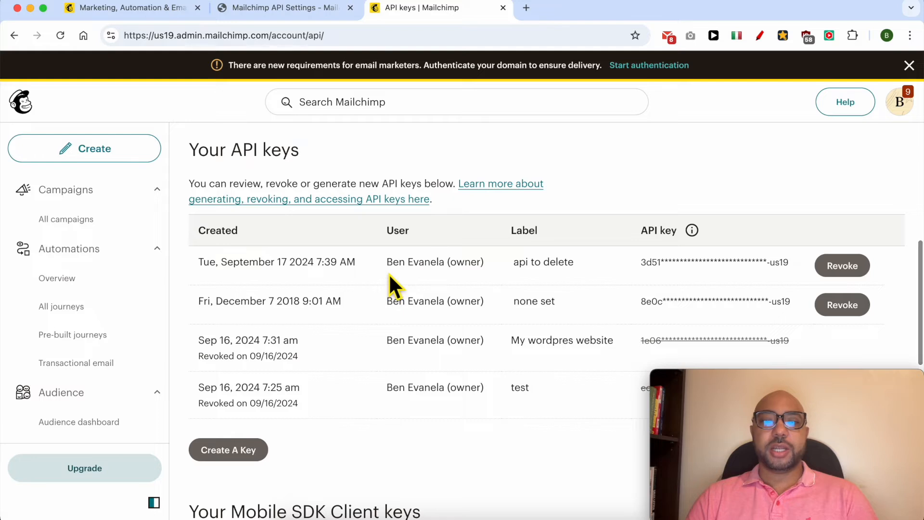
{"action": "left_click", "coordinate": [233, 452]}
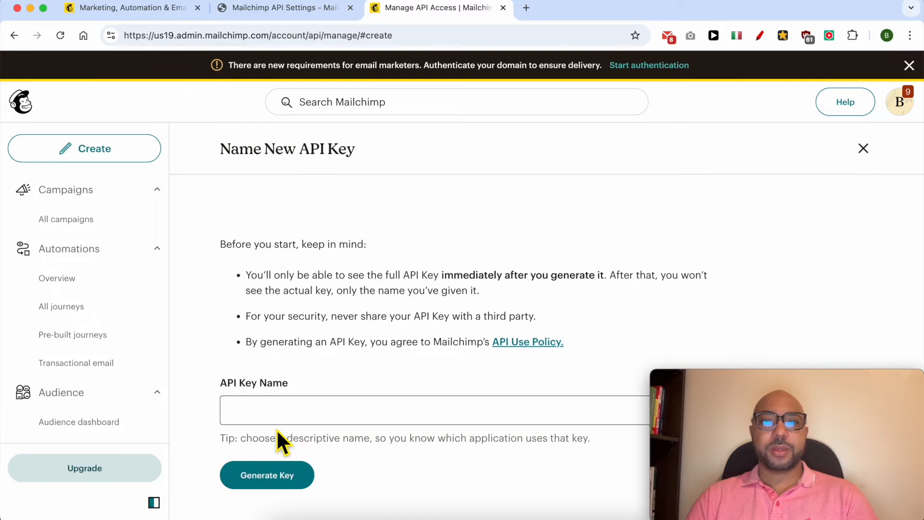
{"action": "left_click", "coordinate": [292, 419]}
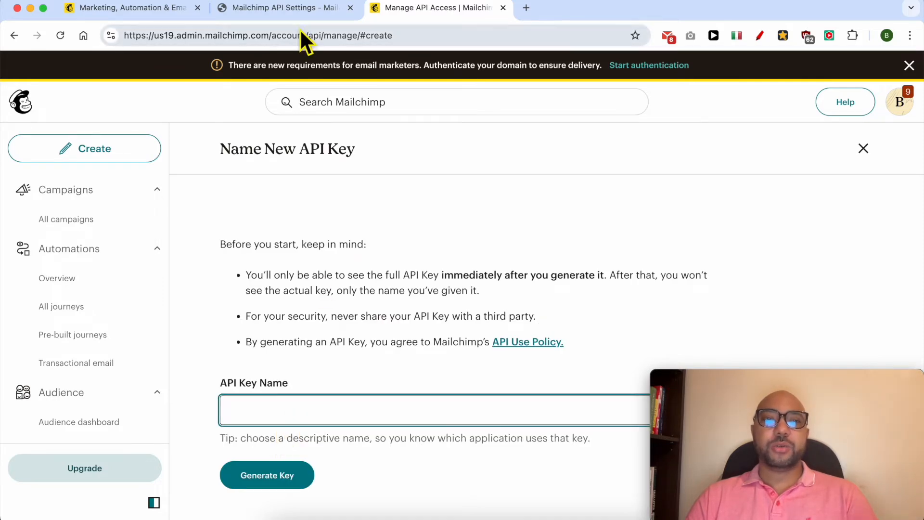
{"action": "left_click", "coordinate": [290, 15]}
{"action": "double_click", "coordinate": [216, 35]}
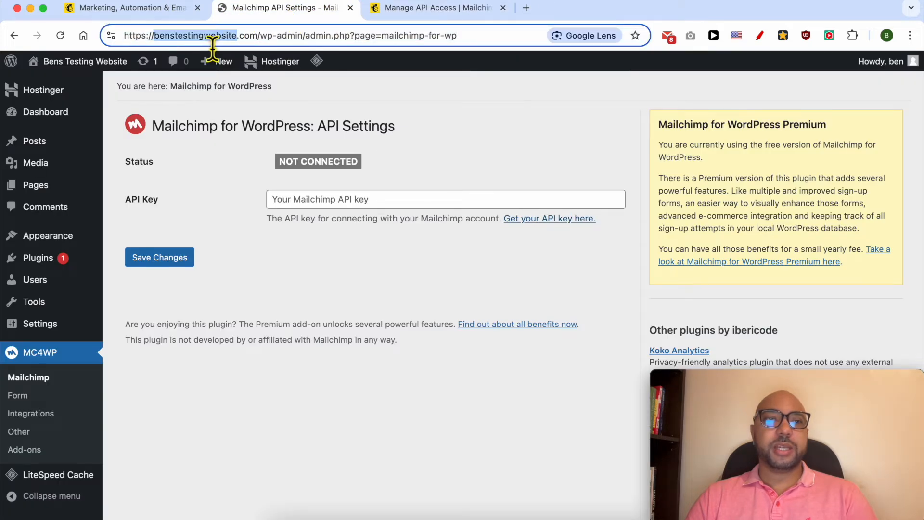
{"action": "left_click", "coordinate": [380, 11]}
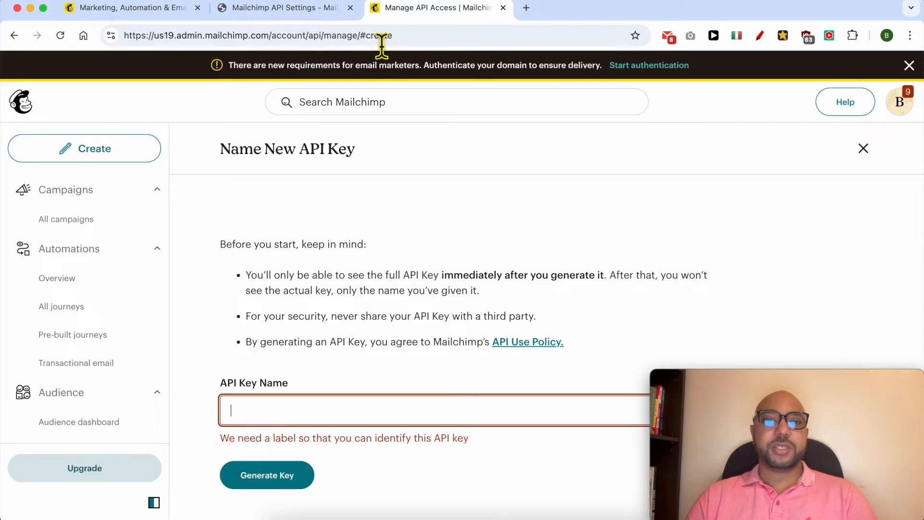
{"action": "left_click", "coordinate": [295, 409]}
{"action": "key", "text": "super+v"}
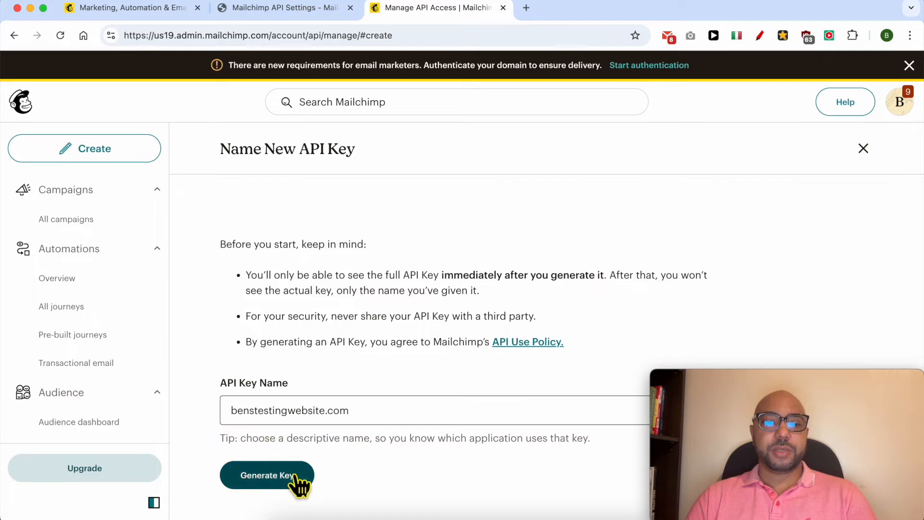
{"action": "left_click", "coordinate": [274, 477]}
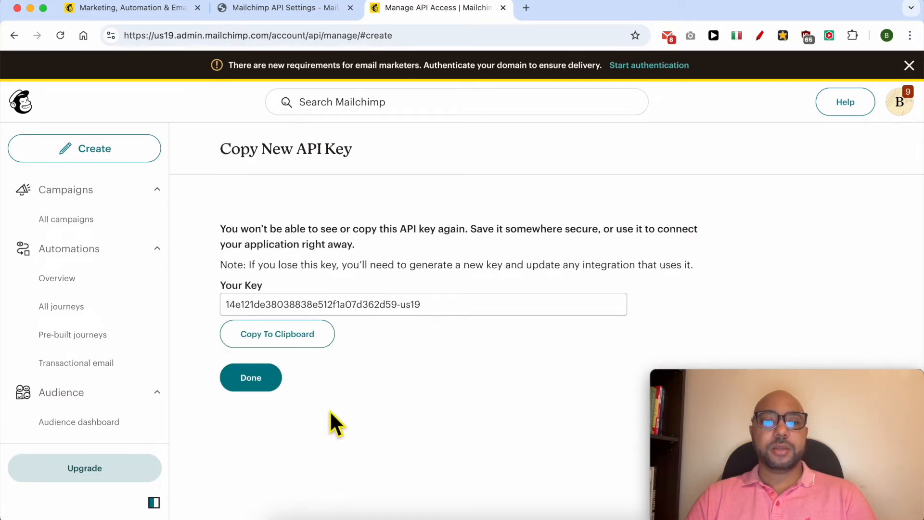
Copy the generated Mailchimp API key, paste it into the API Key field of the WordPress plugin settings and save the changes
{"action": "left_click", "coordinate": [301, 335]}
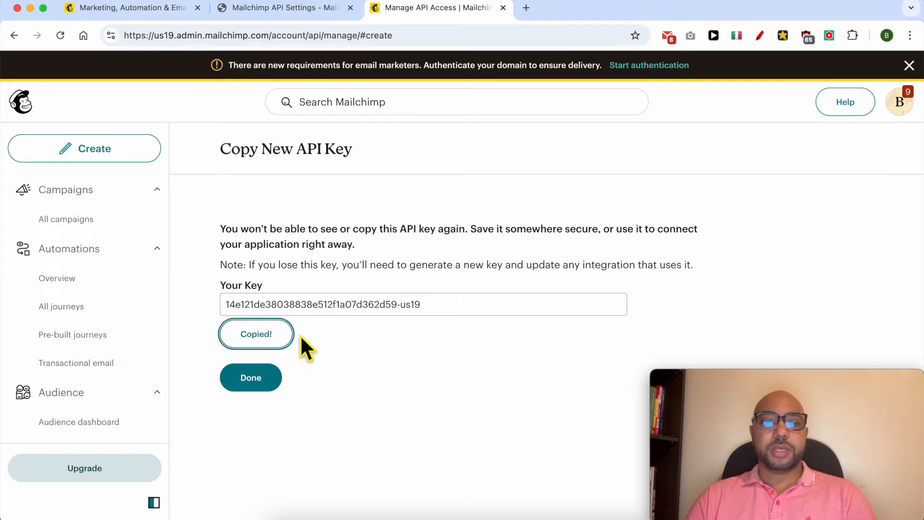
{"action": "left_click", "coordinate": [249, 385]}
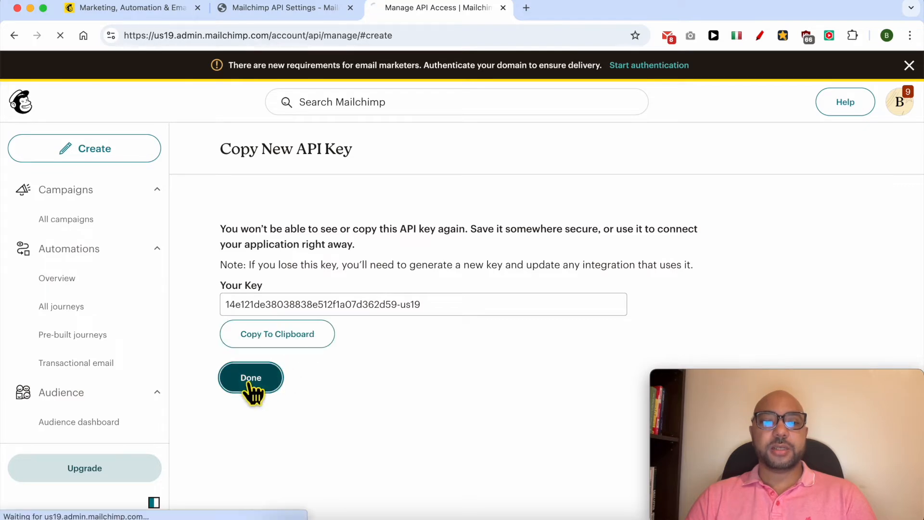
{"action": "left_click", "coordinate": [287, 6]}
{"action": "right_click", "coordinate": [305, 202]}
{"action": "left_click", "coordinate": [339, 288]}
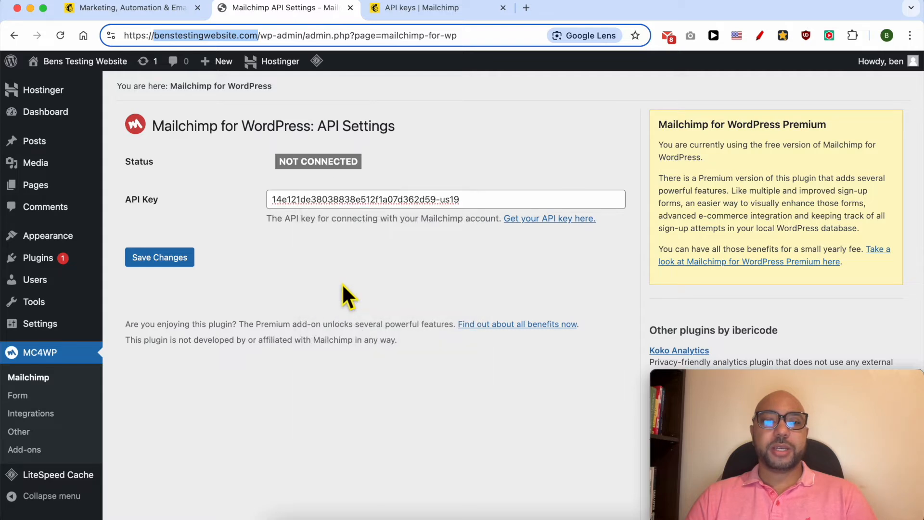
{"action": "left_click", "coordinate": [334, 279]}
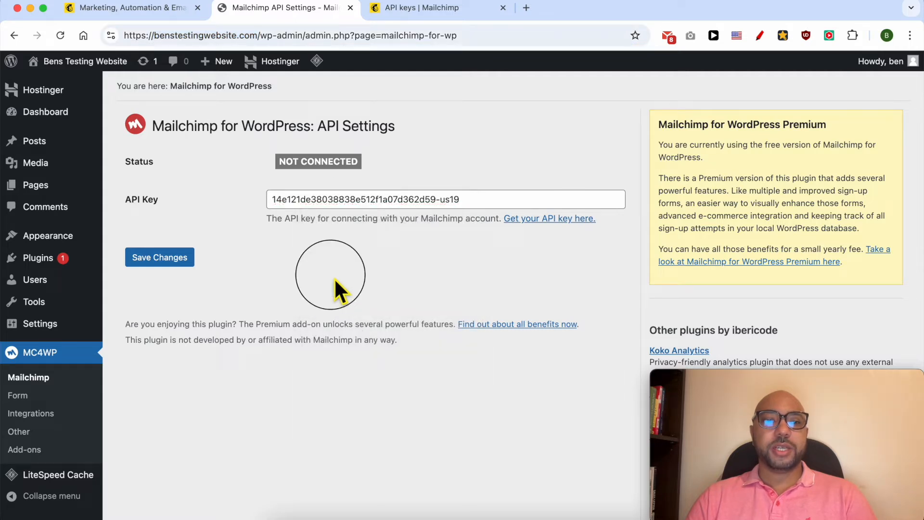
{"action": "left_click", "coordinate": [146, 254]}
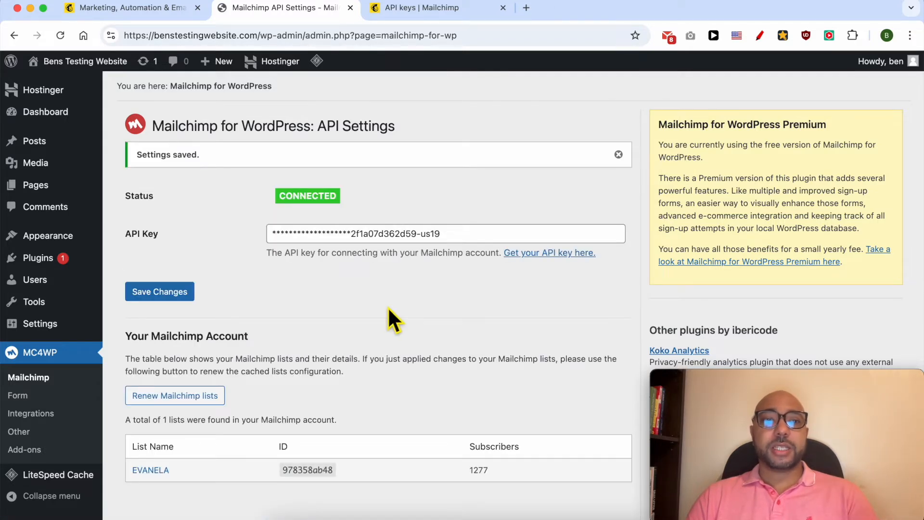
{"action": "left_click_drag", "start_coordinate": [184, 472], "coordinate": [130, 470]}
{"action": "left_click", "coordinate": [191, 474]}
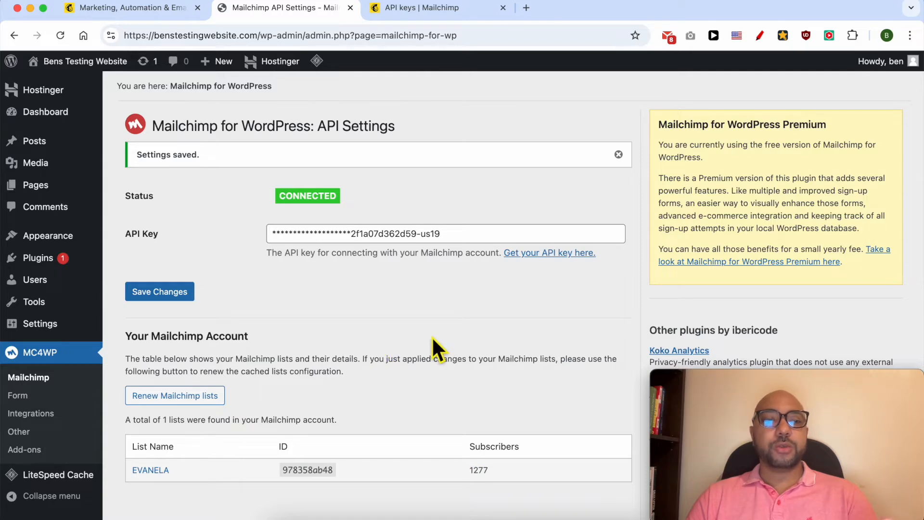
Open the sign-up form "form 1" for editing in the MC4WP form section
{"action": "left_click", "coordinate": [37, 398]}
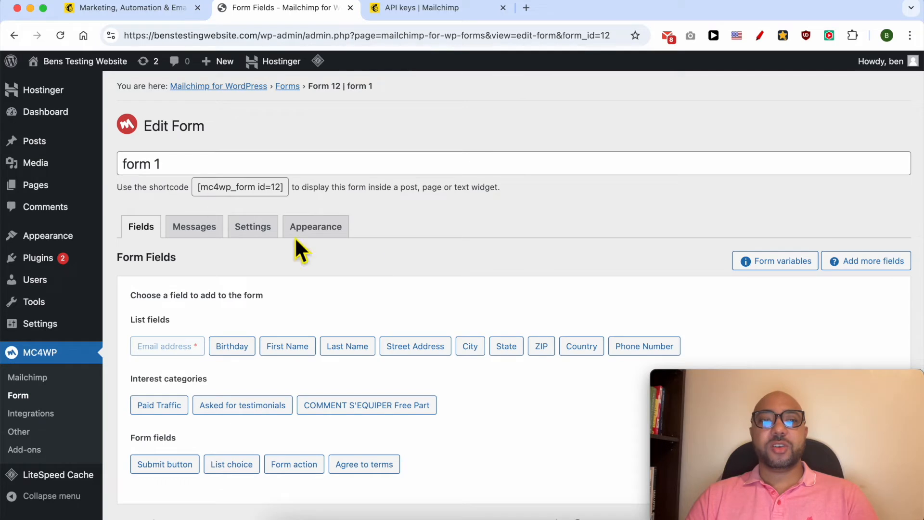
{"action": "triple_click", "coordinate": [186, 164]}
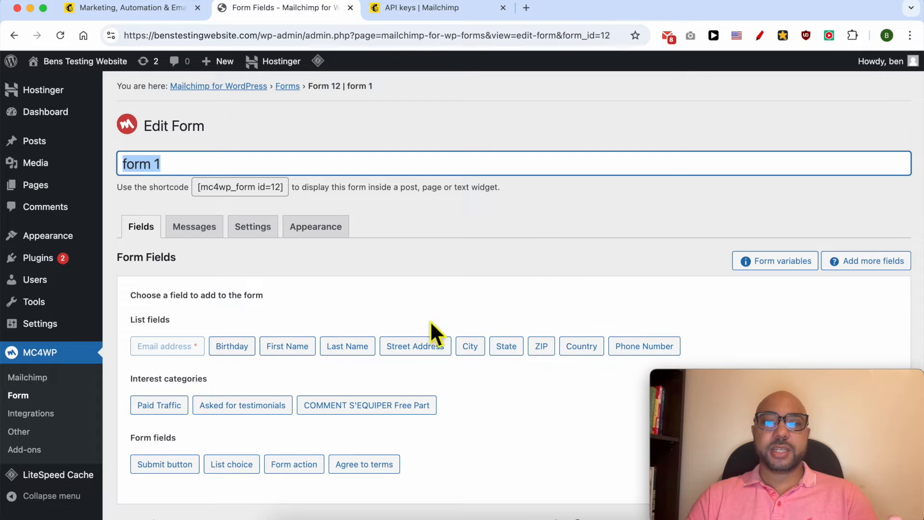
{"action": "left_click", "coordinate": [508, 292]}
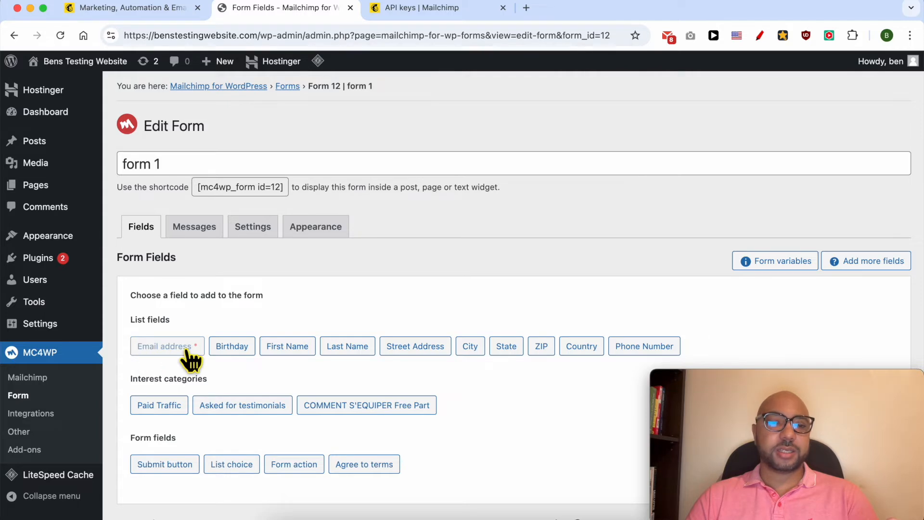
Add a First Name field wrapped in paragraph tags to the sign-up form and save the changes
{"action": "left_click", "coordinate": [290, 350]}
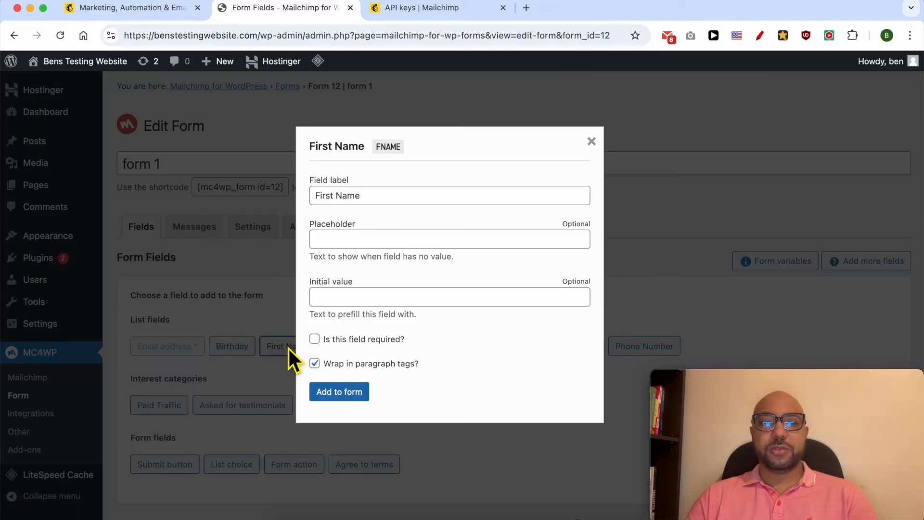
{"action": "triple_click", "coordinate": [368, 200]}
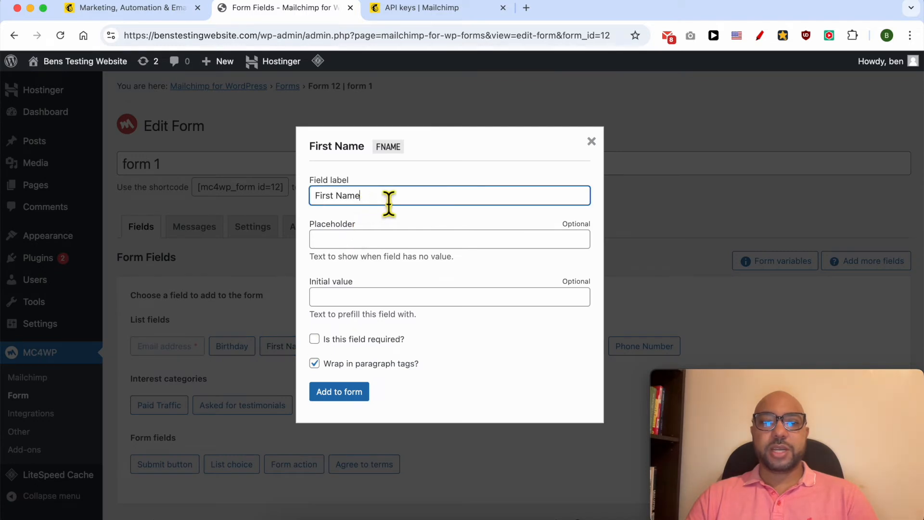
{"action": "left_click", "coordinate": [367, 241]}
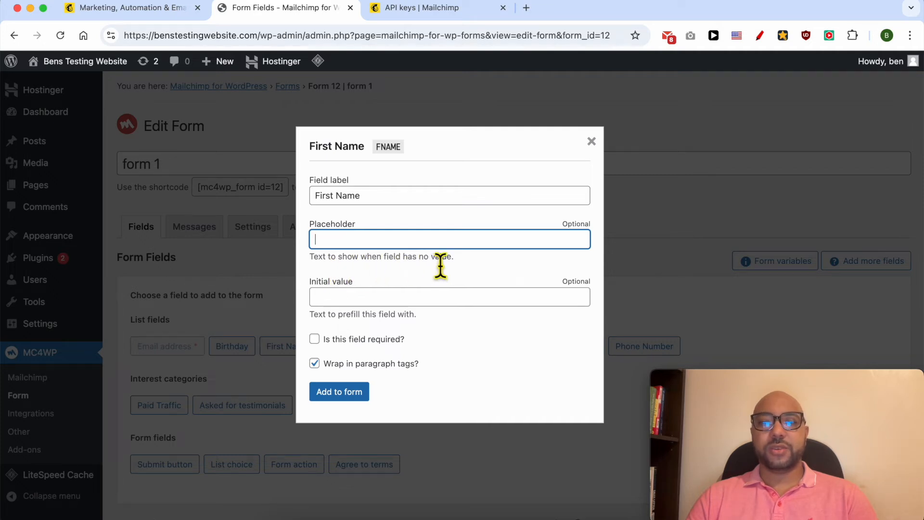
{"action": "left_click", "coordinate": [344, 394]}
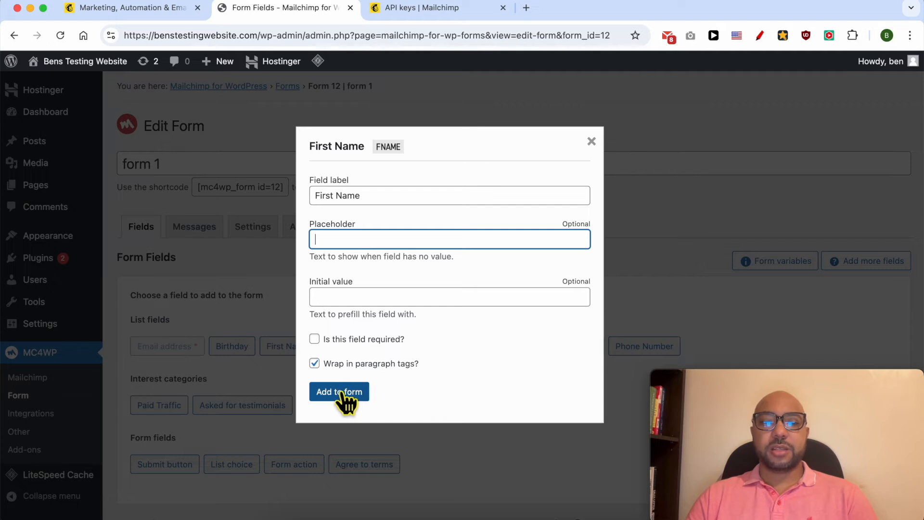
{"action": "scroll", "coordinate": [348, 405], "scroll_direction": "down", "scroll_amount": 6}
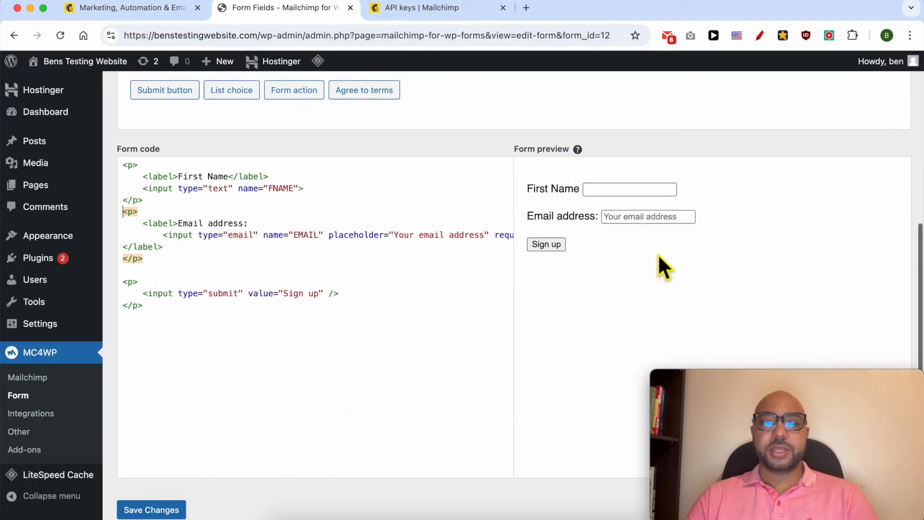
{"action": "left_click_drag", "start_coordinate": [527, 189], "coordinate": [586, 192]}
{"action": "left_click_drag", "start_coordinate": [527, 217], "coordinate": [608, 225]}
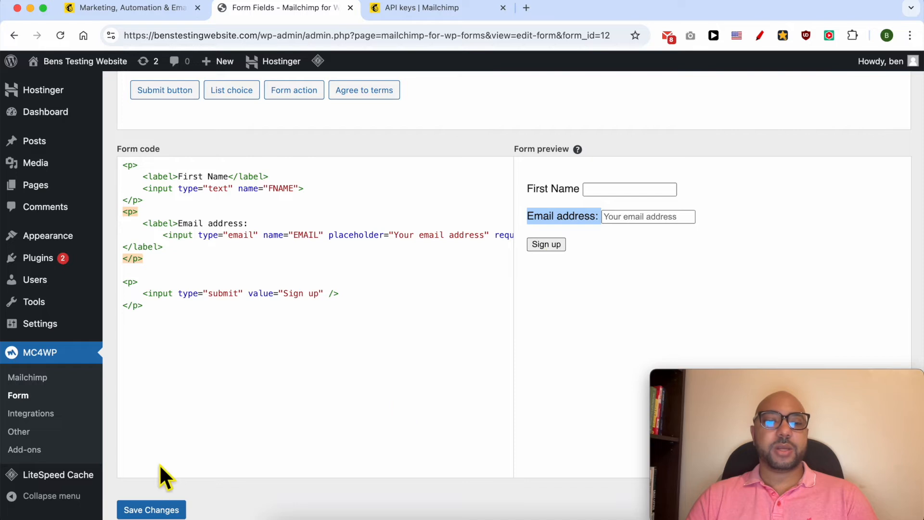
{"action": "left_click", "coordinate": [152, 510]}
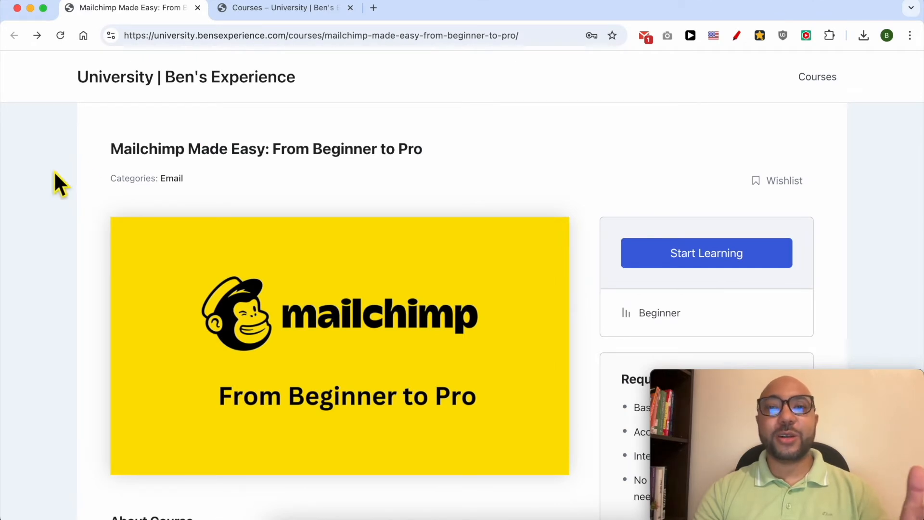
Examine the Mailchimp Made Easy course page and its Audience Management, Campaign Creation and Management, and Landing Pages and Forms lessons
{"action": "scroll", "coordinate": [55, 172], "scroll_direction": "down", "scroll_amount": 8}
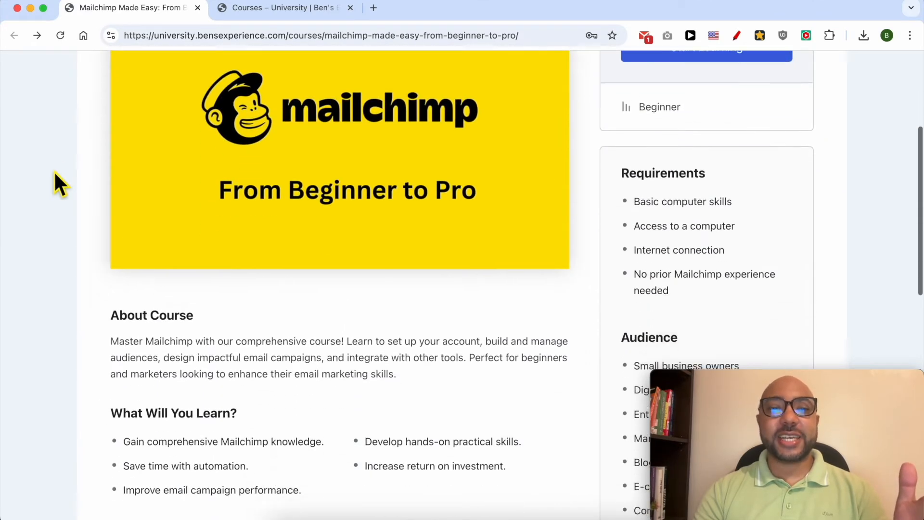
{"action": "scroll", "coordinate": [54, 172], "scroll_direction": "down", "scroll_amount": 1}
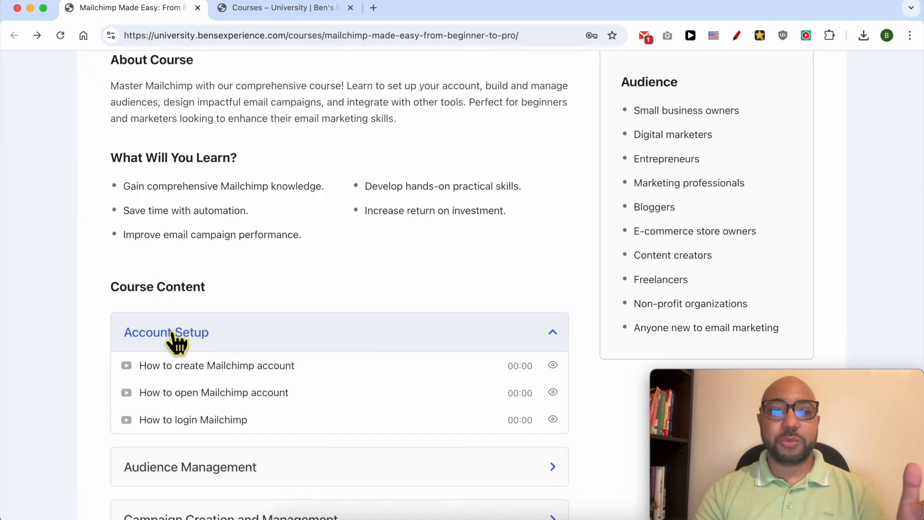
{"action": "scroll", "coordinate": [176, 341], "scroll_direction": "down", "scroll_amount": 3}
{"action": "left_click", "coordinate": [245, 334]}
{"action": "scroll", "coordinate": [254, 334], "scroll_direction": "down", "scroll_amount": 2}
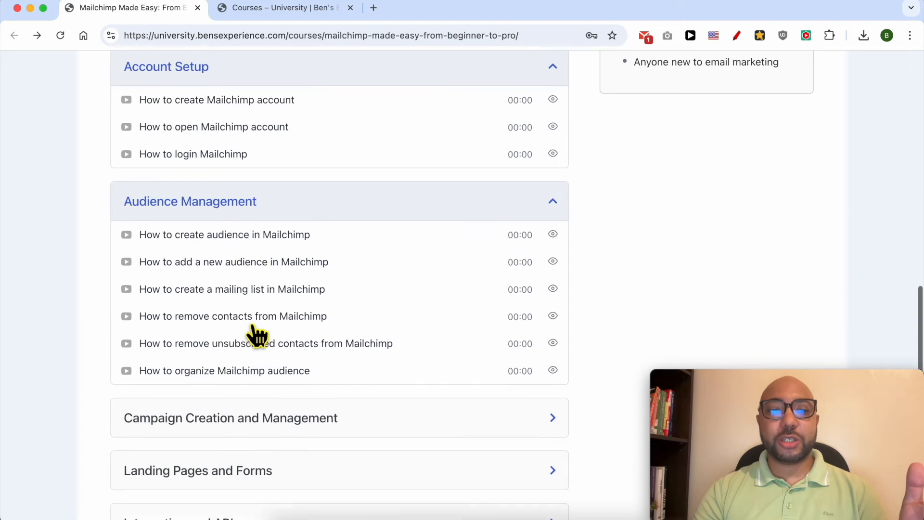
{"action": "scroll", "coordinate": [253, 326], "scroll_direction": "down", "scroll_amount": 4}
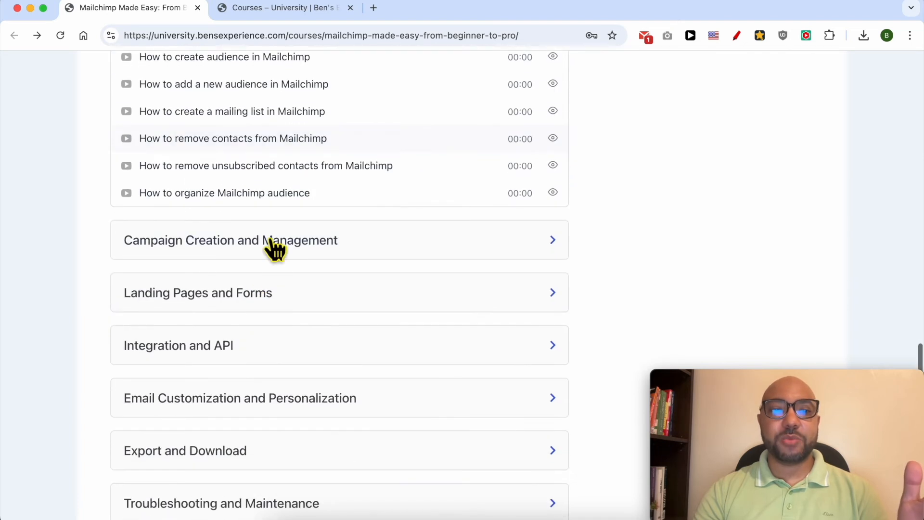
{"action": "left_click", "coordinate": [274, 249]}
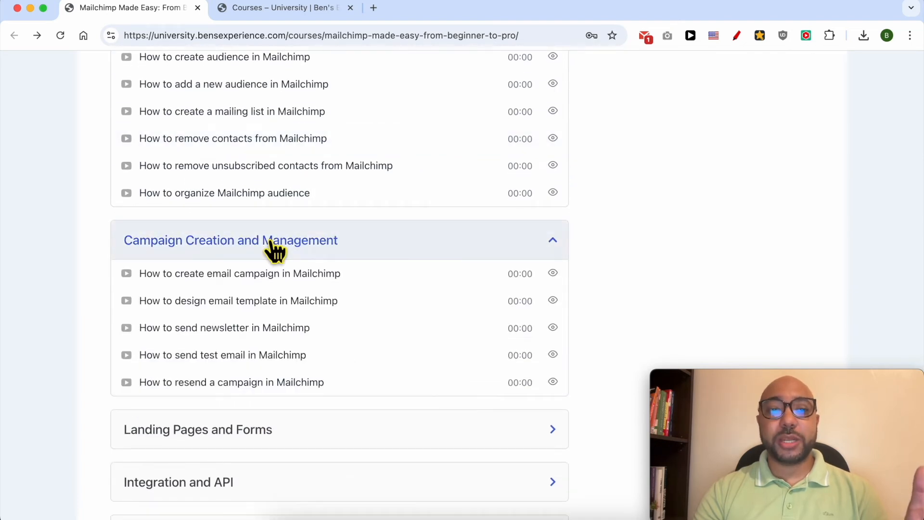
{"action": "scroll", "coordinate": [274, 249], "scroll_direction": "down", "scroll_amount": 5}
{"action": "left_click", "coordinate": [259, 223]}
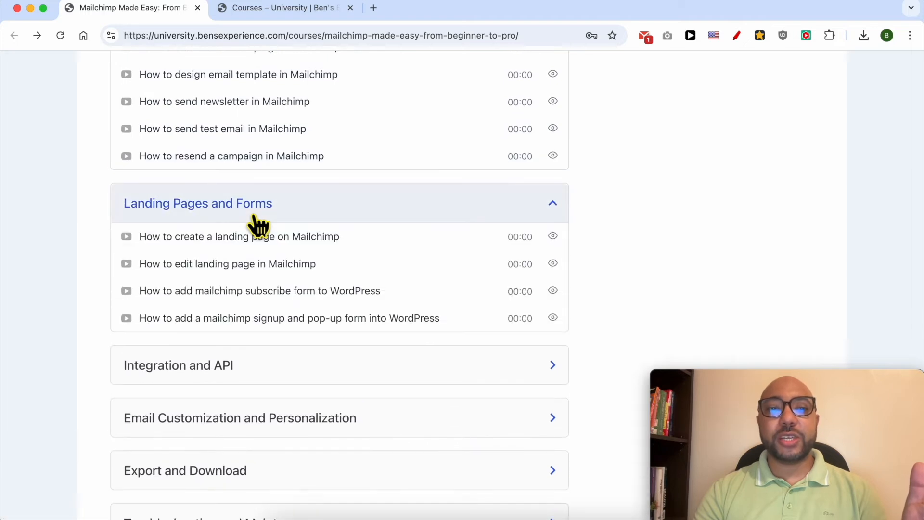
{"action": "scroll", "coordinate": [255, 221], "scroll_direction": "down", "scroll_amount": 2}
{"action": "scroll", "coordinate": [237, 275], "scroll_direction": "up", "scroll_amount": 2}
Examine the course lessons on Integration and API, Email Customization and Personalization, Export and Download, and Troubleshooting and Maintenance
{"action": "left_click", "coordinate": [220, 343]}
{"action": "scroll", "coordinate": [217, 345], "scroll_direction": "down", "scroll_amount": 4}
{"action": "left_click", "coordinate": [221, 343]}
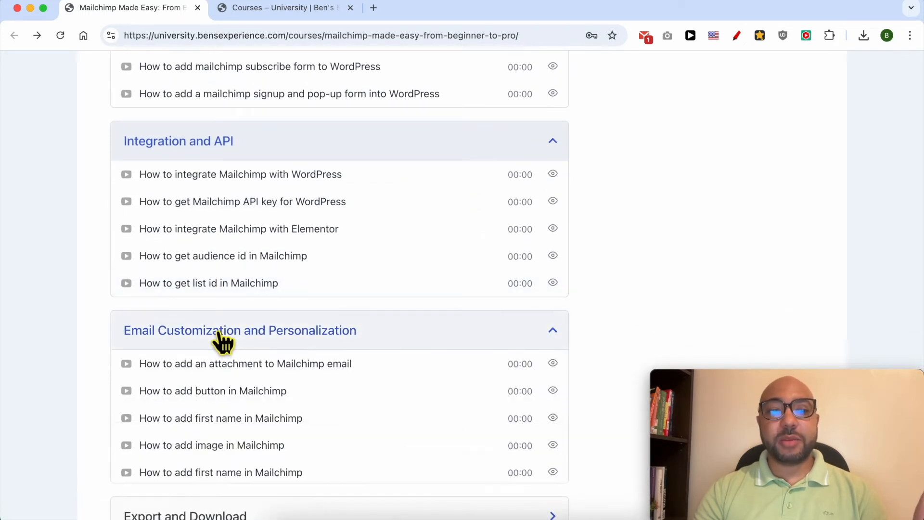
{"action": "scroll", "coordinate": [223, 343], "scroll_direction": "down", "scroll_amount": 1}
{"action": "scroll", "coordinate": [221, 343], "scroll_direction": "down", "scroll_amount": 4}
{"action": "left_click", "coordinate": [207, 371]}
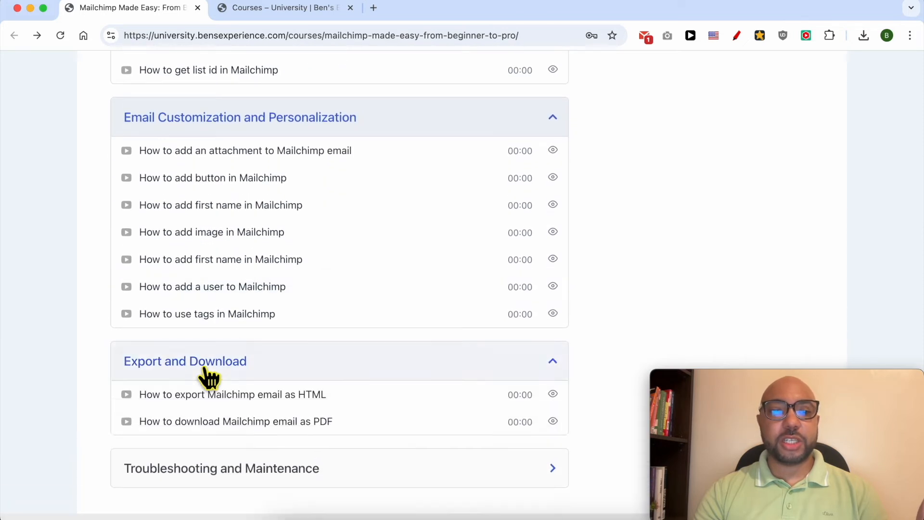
{"action": "scroll", "coordinate": [207, 373], "scroll_direction": "down", "scroll_amount": 2}
{"action": "left_click", "coordinate": [195, 426]}
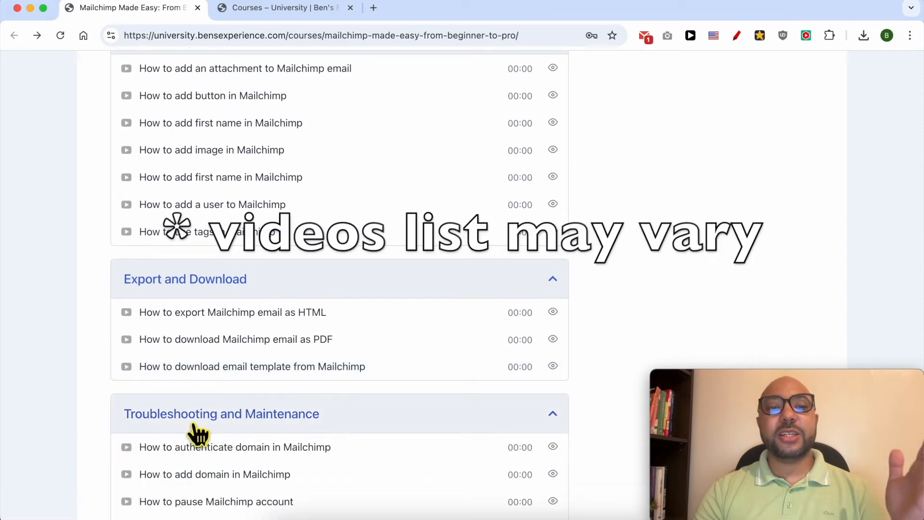
{"action": "scroll", "coordinate": [195, 431], "scroll_direction": "down", "scroll_amount": 2}
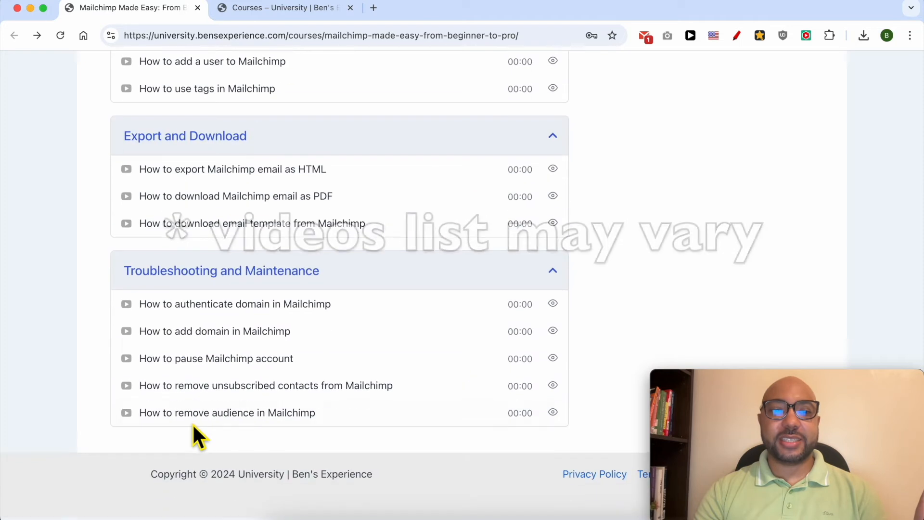
{"action": "scroll", "coordinate": [192, 430], "scroll_direction": "up", "scroll_amount": 15}
{"action": "scroll", "coordinate": [192, 422], "scroll_direction": "up", "scroll_amount": 2}
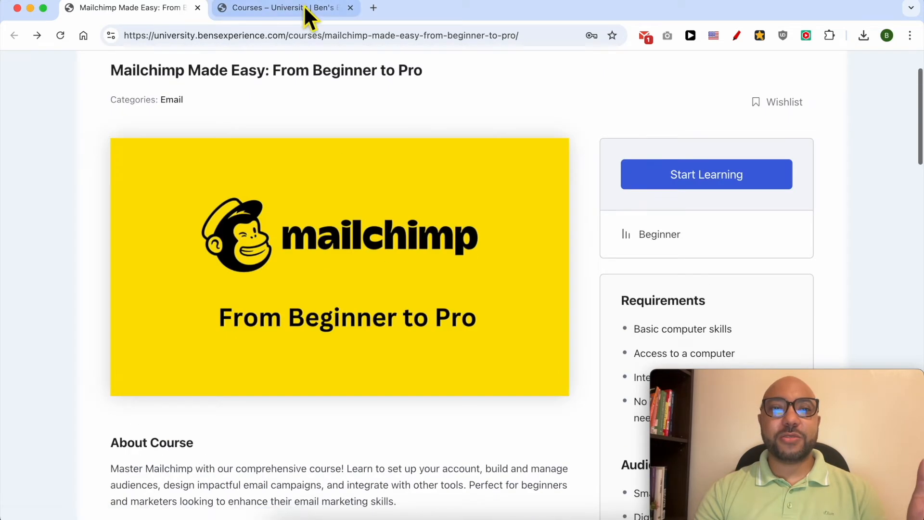
Look through the other courses in the university website's course catalogue
{"action": "left_click", "coordinate": [304, 9]}
{"action": "scroll", "coordinate": [314, 116], "scroll_direction": "down", "scroll_amount": 8}
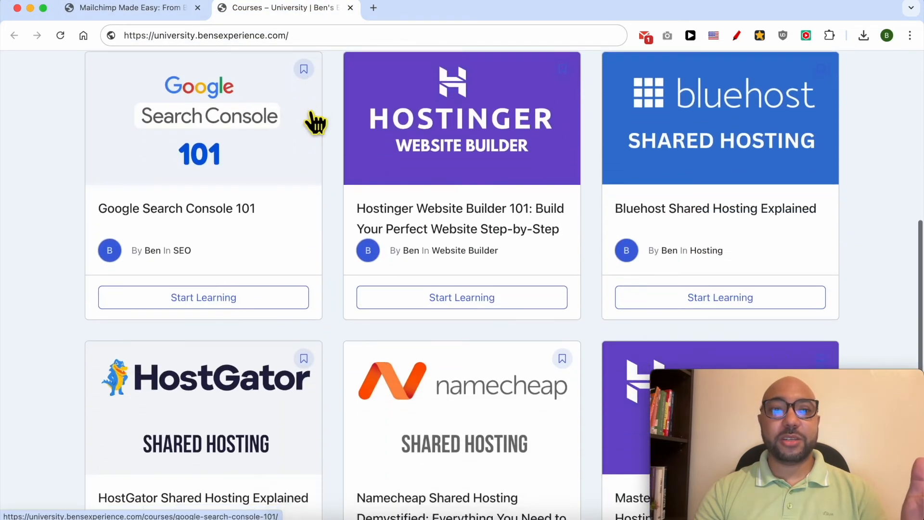
{"action": "scroll", "coordinate": [312, 118], "scroll_direction": "down", "scroll_amount": 5}
{"action": "left_click_drag", "start_coordinate": [313, 44], "coordinate": [102, 41]}
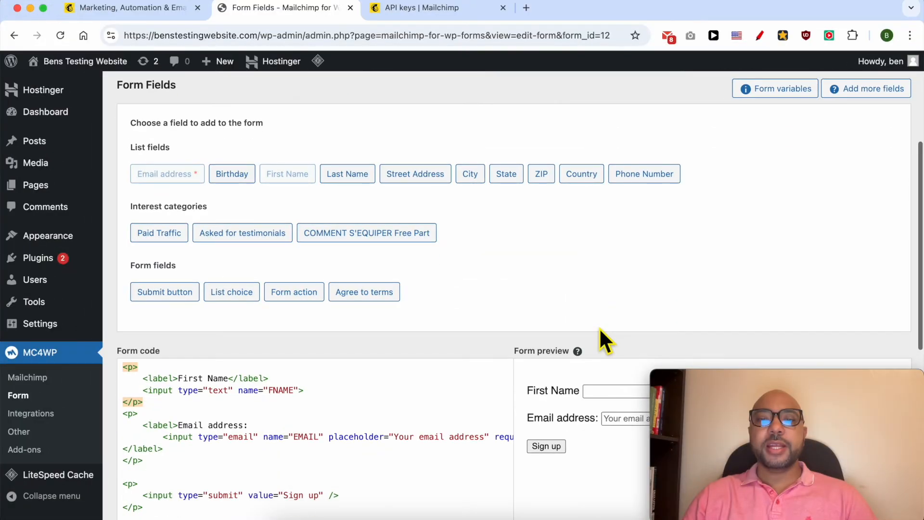
Examine the code and preview of form 1, including its First Name and Email address fields
{"action": "scroll", "coordinate": [602, 332], "scroll_direction": "down", "scroll_amount": 3}
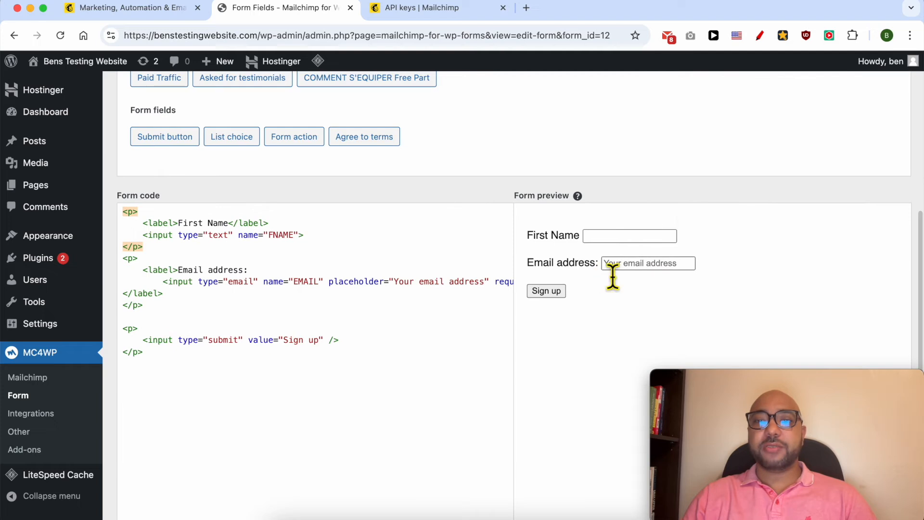
{"action": "scroll", "coordinate": [627, 221], "scroll_direction": "down", "scroll_amount": 2}
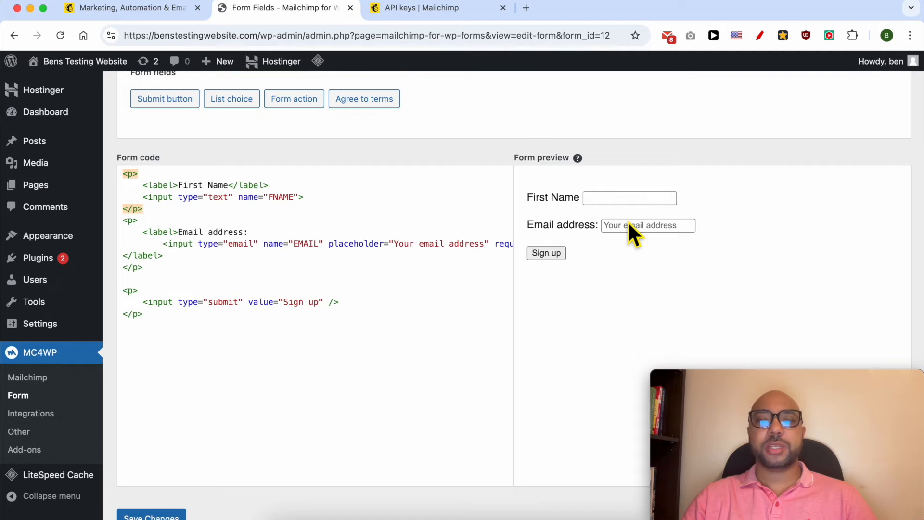
{"action": "left_click", "coordinate": [629, 224]}
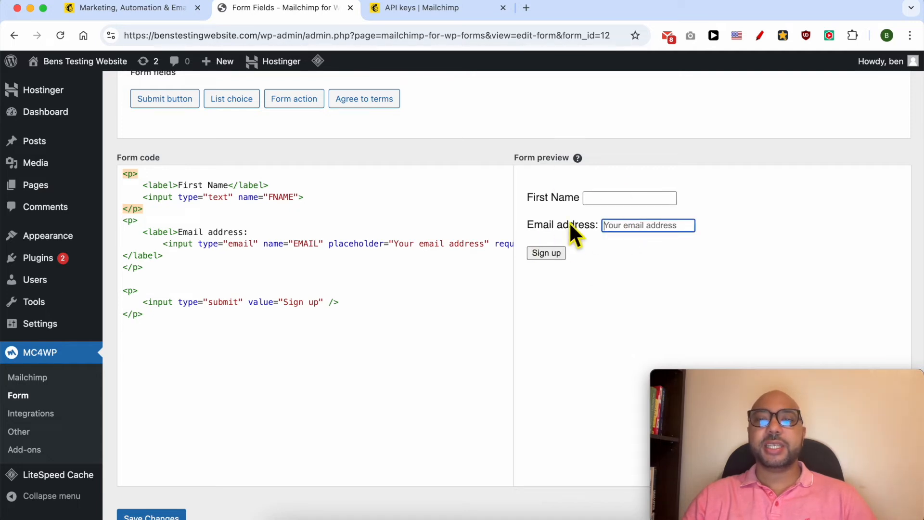
{"action": "scroll", "coordinate": [531, 279], "scroll_direction": "up", "scroll_amount": 5}
{"action": "scroll", "coordinate": [531, 279], "scroll_direction": "down", "scroll_amount": 2}
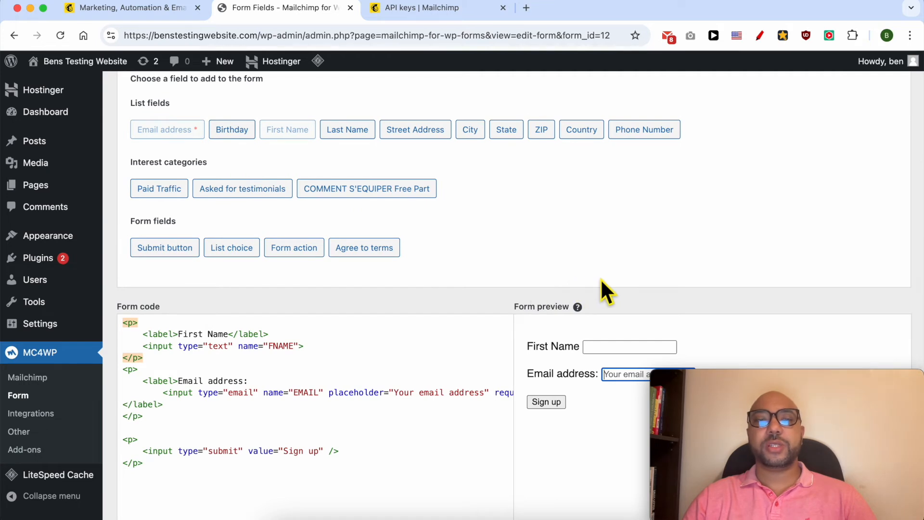
{"action": "scroll", "coordinate": [592, 288], "scroll_direction": "down", "scroll_amount": 3}
{"action": "scroll", "coordinate": [592, 294], "scroll_direction": "up", "scroll_amount": 6}
{"action": "scroll", "coordinate": [285, 297], "scroll_direction": "up", "scroll_amount": 3}
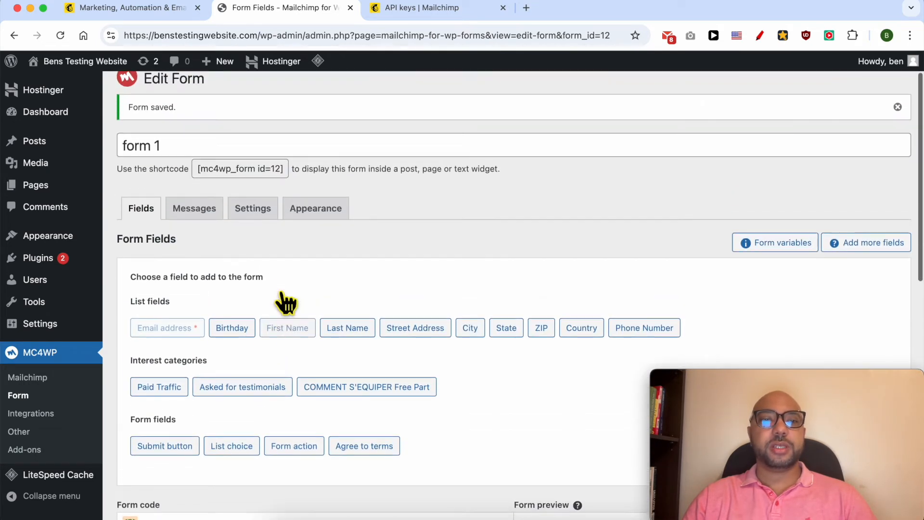
Copy the shortcode [mc4wp_form id=12] of form 1
{"action": "left_click", "coordinate": [246, 176]}
{"action": "right_click", "coordinate": [243, 177]}
{"action": "left_click", "coordinate": [266, 208]}
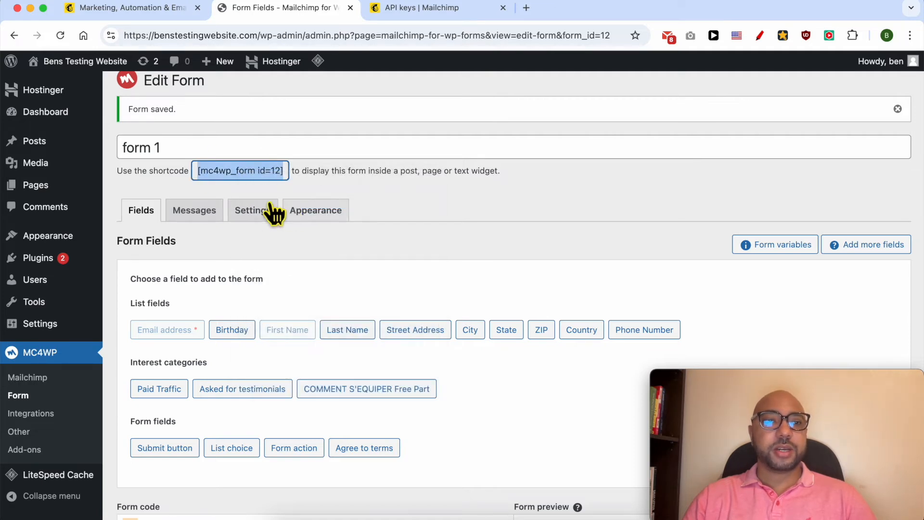
Create a new WordPress page in a separate browser tab, placed beside the form's tab, and title it Subscribe
{"action": "mouse_move", "coordinate": [61, 189]}
{"action": "left_click", "coordinate": [144, 206], "text": "super"}
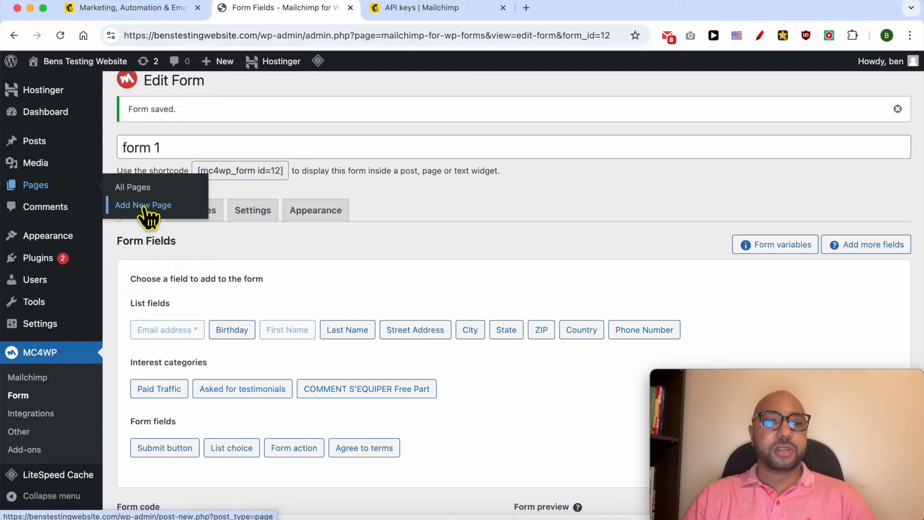
{"action": "left_click_drag", "start_coordinate": [534, 19], "coordinate": [403, 16]}
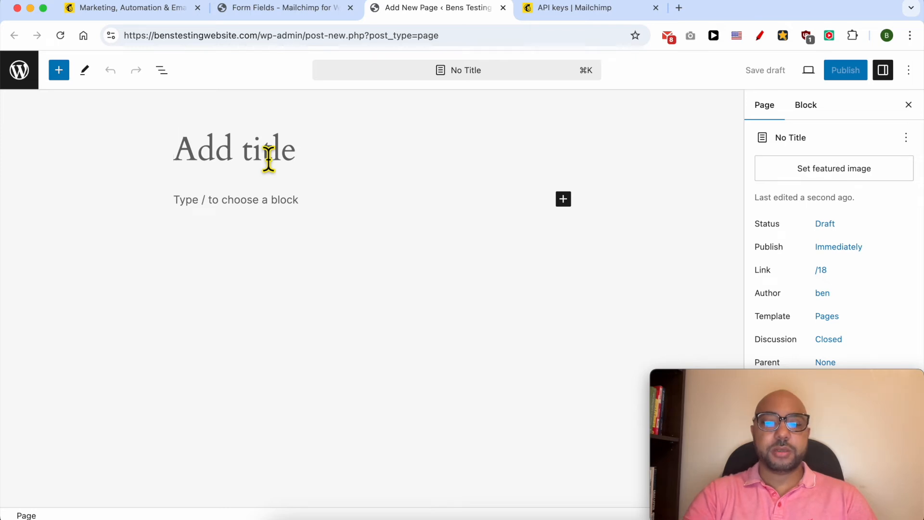
{"action": "type", "text": "Subscribe"}
Paste the shortcode [mc4wp_form id=12] into the body of the Subscribe page and publish the page
{"action": "left_click", "coordinate": [228, 206]}
{"action": "right_click", "coordinate": [226, 224]}
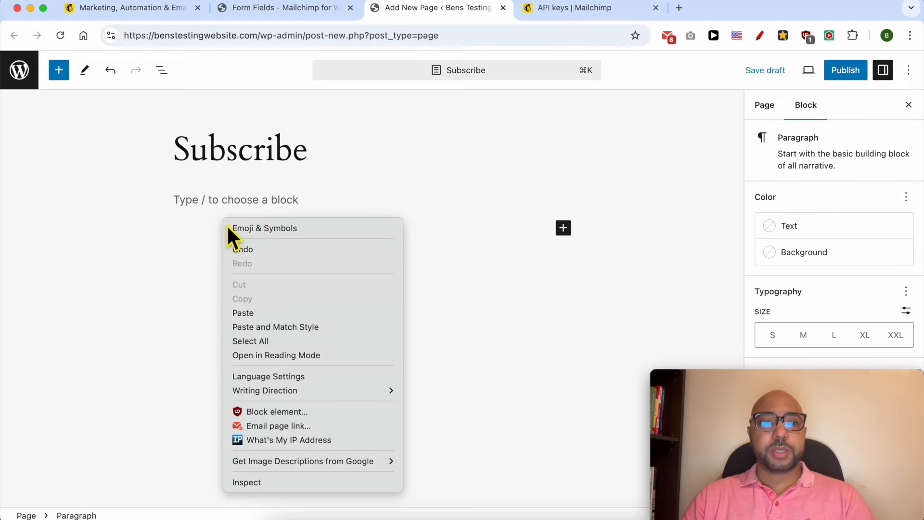
{"action": "left_click", "coordinate": [264, 311]}
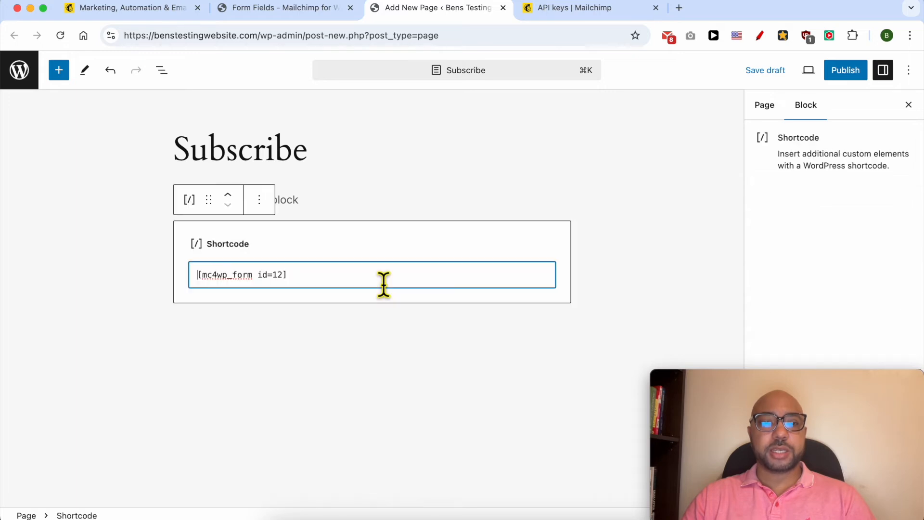
{"action": "left_click", "coordinate": [383, 349]}
{"action": "left_click", "coordinate": [855, 70]}
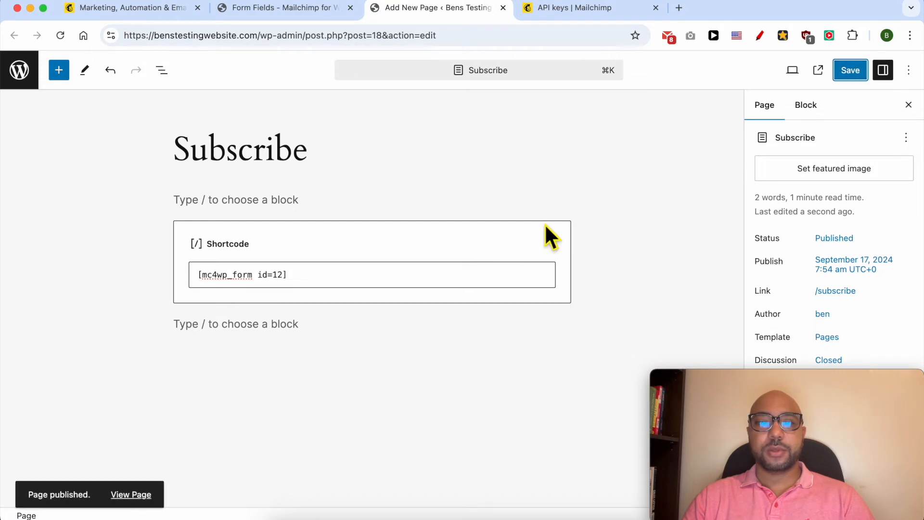
View the published Subscribe page and examine the embedded sign-up form
{"action": "left_click", "coordinate": [145, 497]}
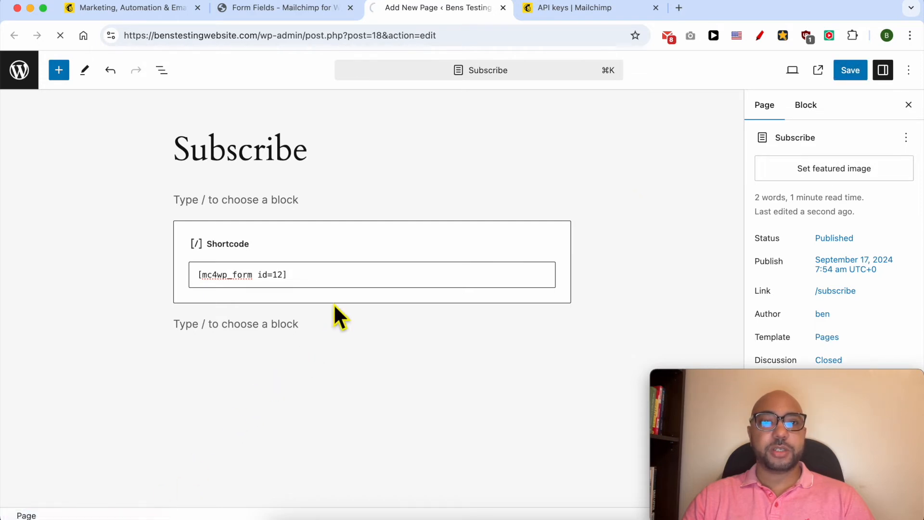
{"action": "left_click_drag", "start_coordinate": [360, 355], "coordinate": [245, 288]}
{"action": "double_click", "coordinate": [423, 229]}
{"action": "left_click_drag", "start_coordinate": [329, 369], "coordinate": [256, 284]}
{"action": "left_click", "coordinate": [347, 345]}
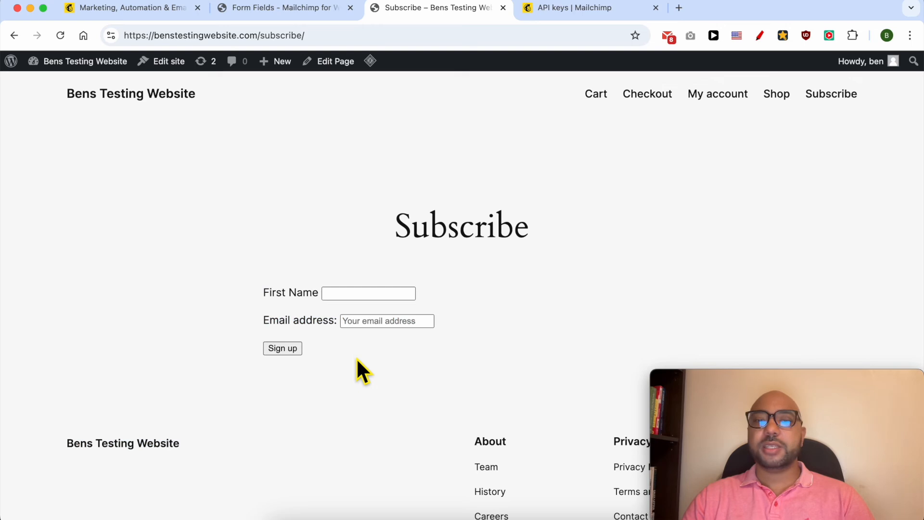
{"action": "left_click_drag", "start_coordinate": [366, 360], "coordinate": [267, 288]}
{"action": "left_click", "coordinate": [337, 351]}
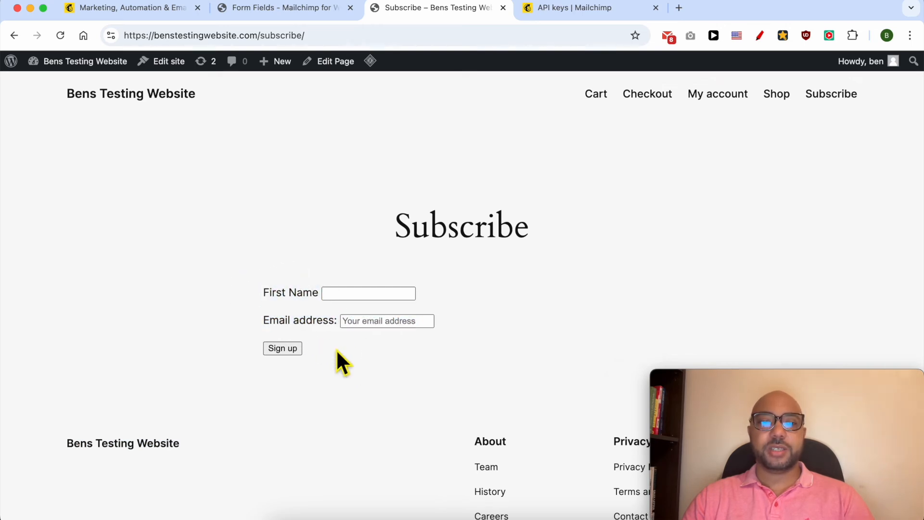
Set form 1's style to Basic, save the changes and check the form on the reloaded Subscribe page
{"action": "left_click", "coordinate": [287, 13]}
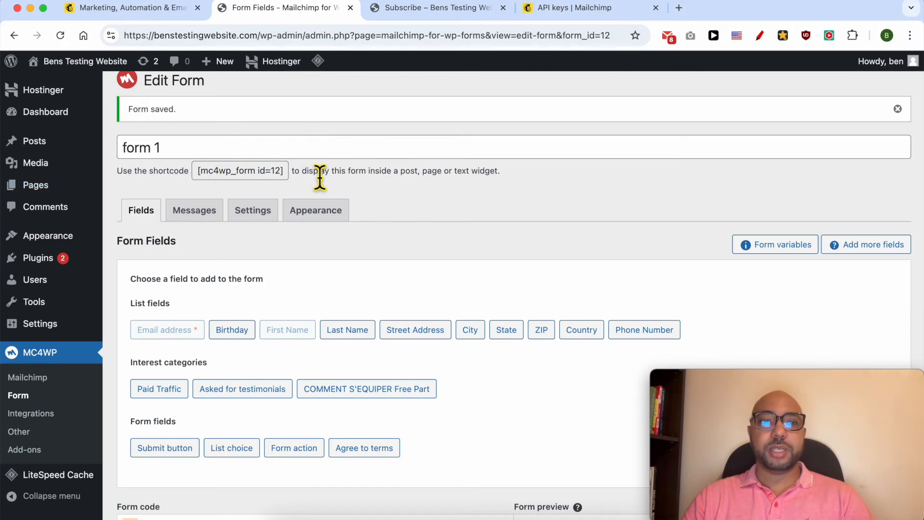
{"action": "left_click", "coordinate": [317, 215]}
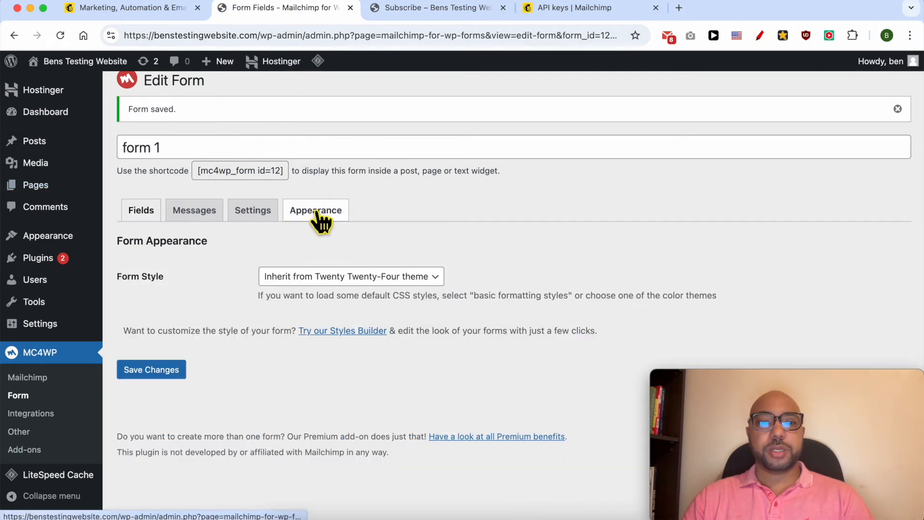
{"action": "double_click", "coordinate": [161, 277]}
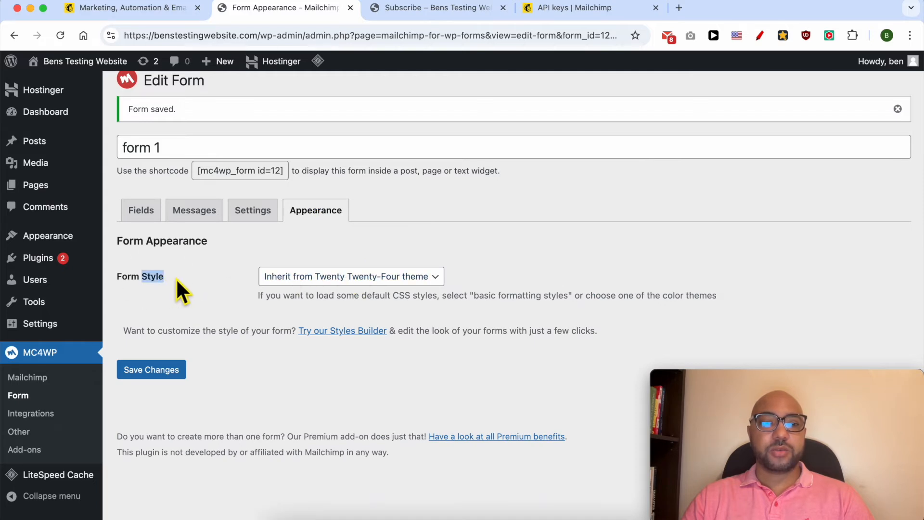
{"action": "left_click", "coordinate": [318, 279]}
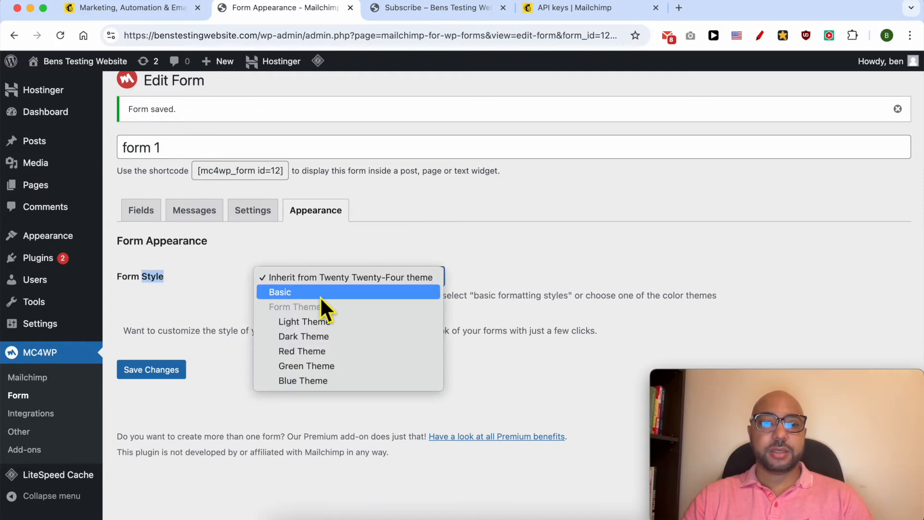
{"action": "left_click", "coordinate": [320, 296]}
{"action": "left_click", "coordinate": [162, 376]}
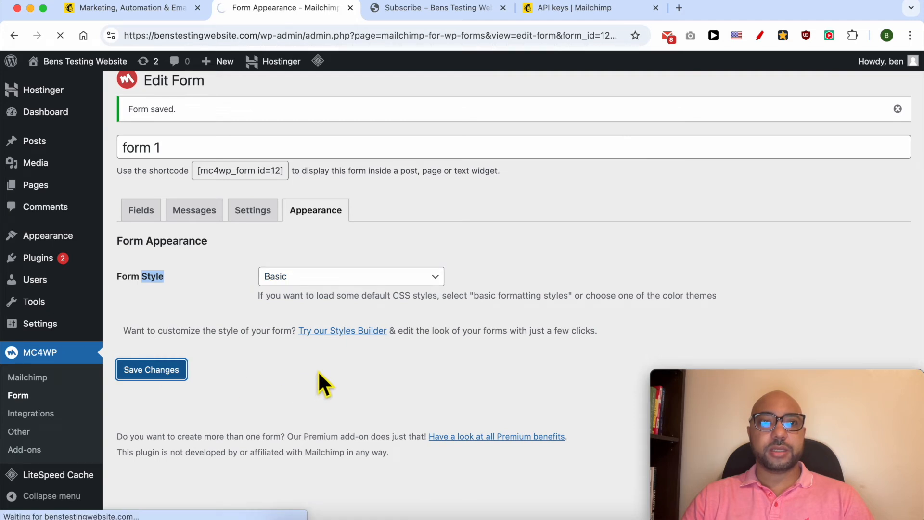
{"action": "left_click", "coordinate": [415, 10]}
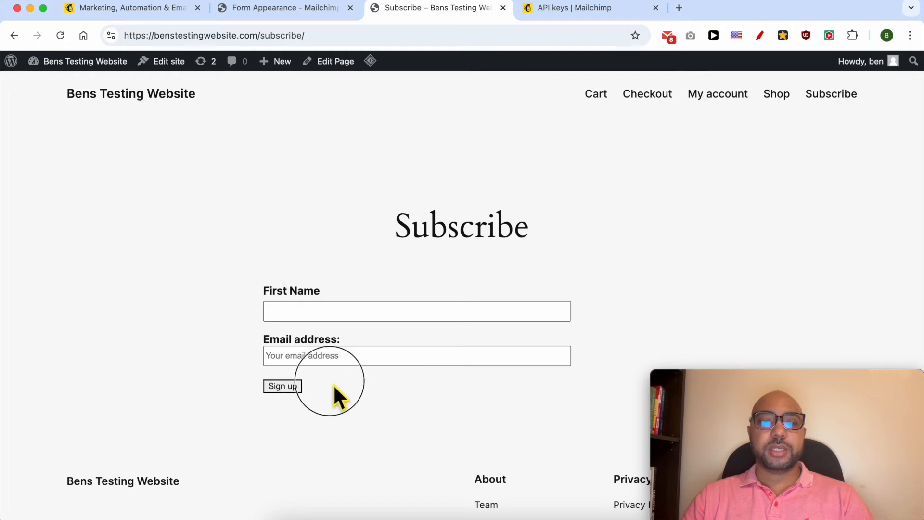
Switch form 1's style to Light Theme, save it and view the restyled form on the reloaded Subscribe page
{"action": "left_click", "coordinate": [288, 8]}
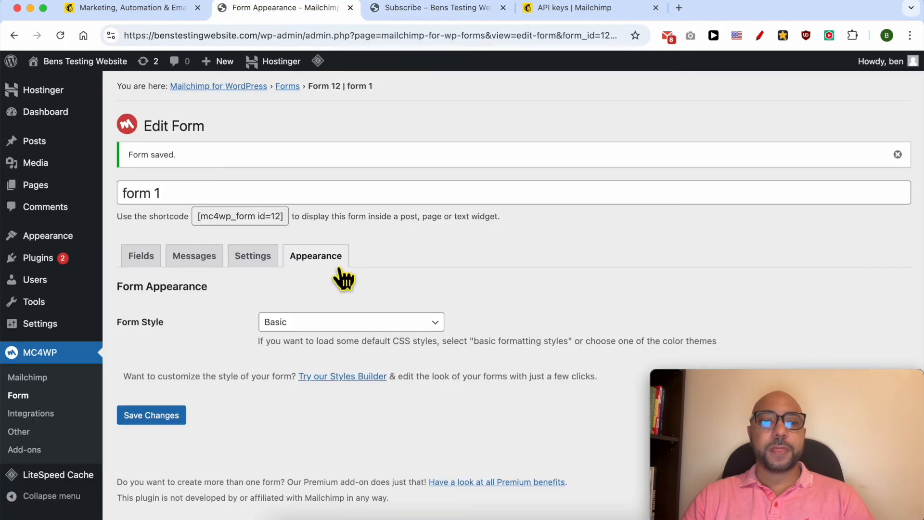
{"action": "left_click", "coordinate": [308, 323]}
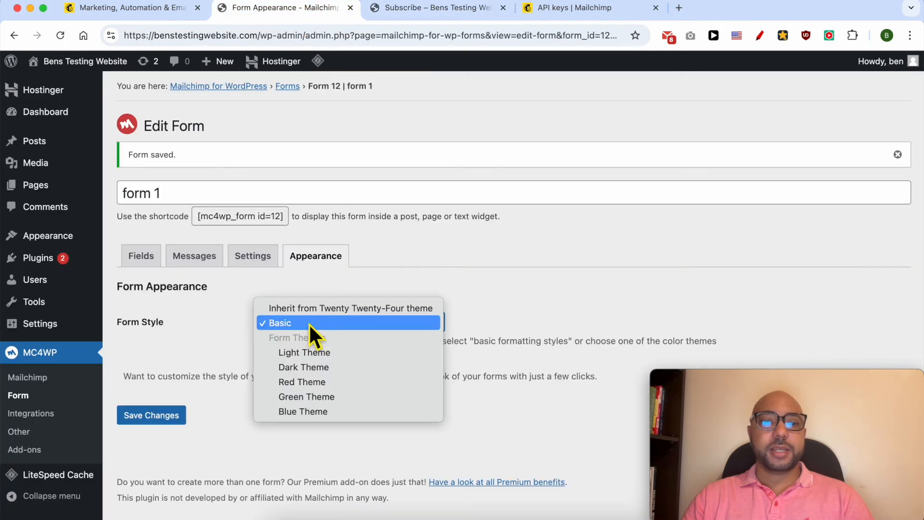
{"action": "left_click", "coordinate": [340, 354]}
{"action": "left_click", "coordinate": [151, 418]}
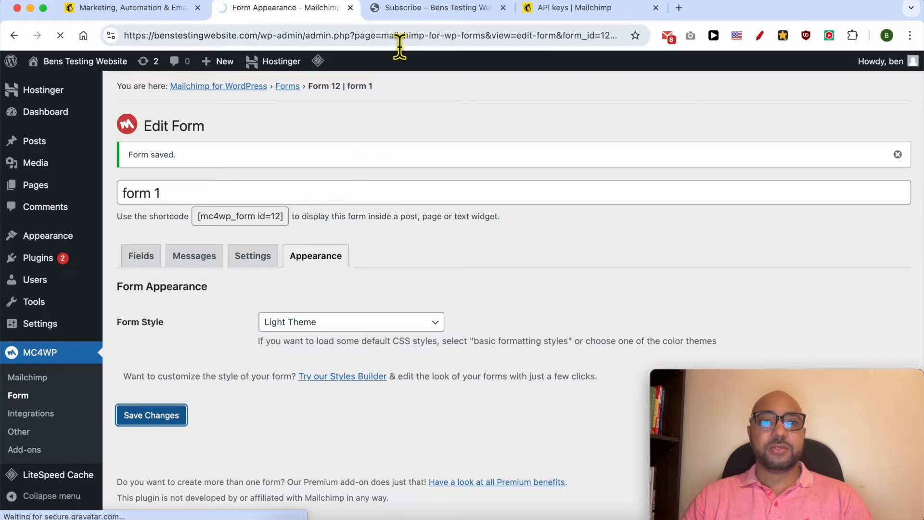
{"action": "left_click", "coordinate": [403, 9]}
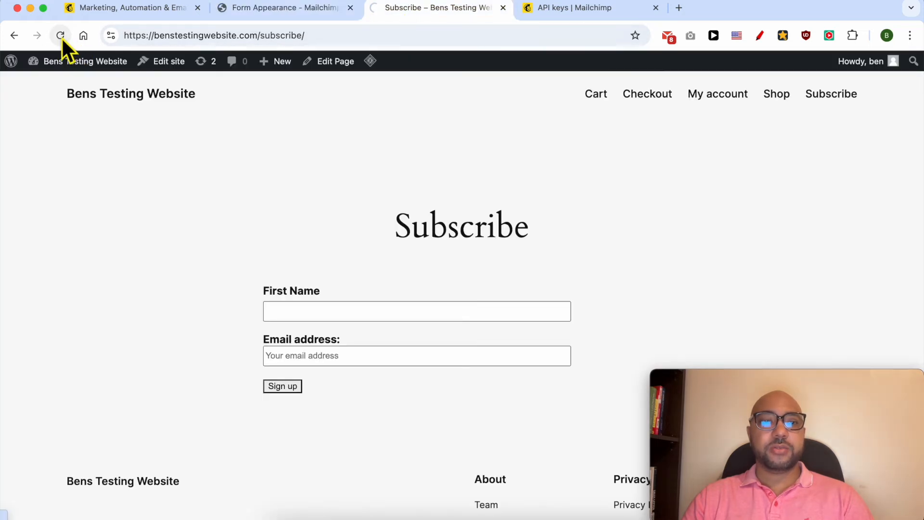
{"action": "left_click_drag", "start_coordinate": [337, 400], "coordinate": [244, 294]}
{"action": "left_click", "coordinate": [244, 293]}
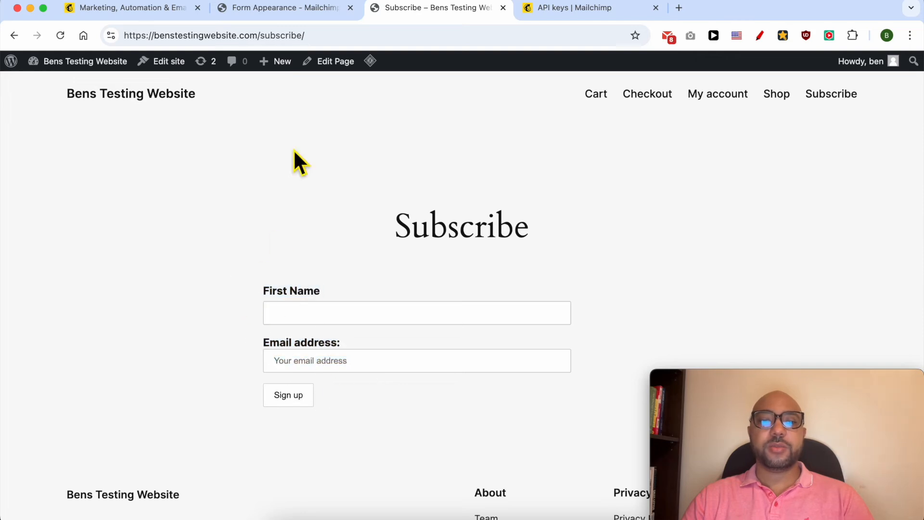
Apply the Dark Theme style to form 1, save the changes and return to the Subscribe page to check it
{"action": "left_click", "coordinate": [300, 20]}
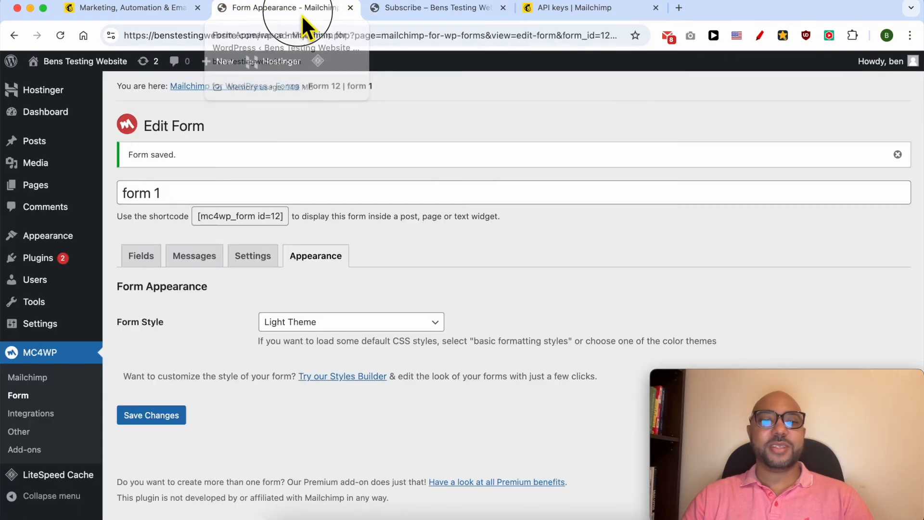
{"action": "left_click", "coordinate": [289, 323]}
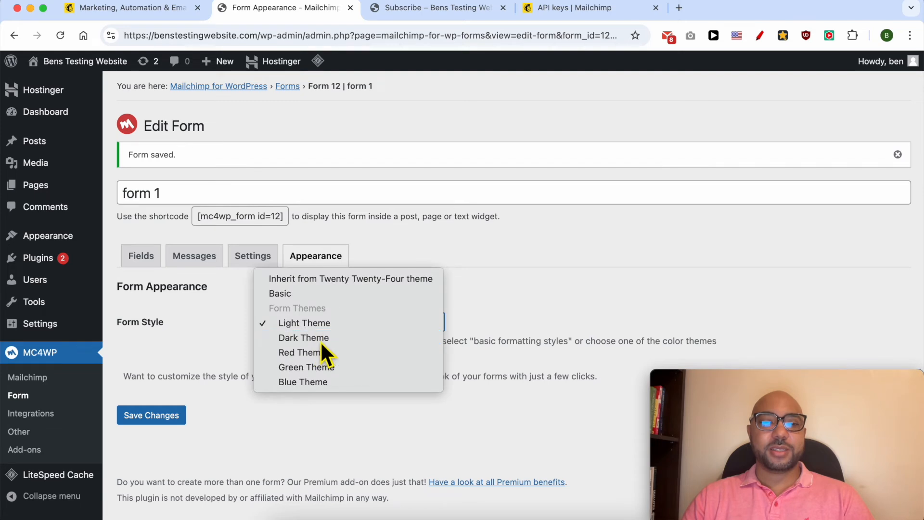
{"action": "left_click", "coordinate": [320, 340]}
{"action": "left_click", "coordinate": [174, 415]}
{"action": "left_click", "coordinate": [420, 19]}
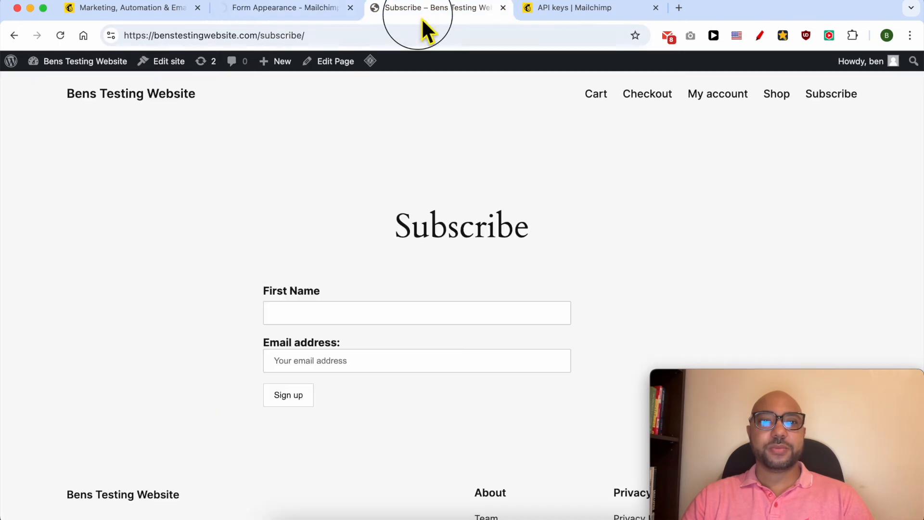